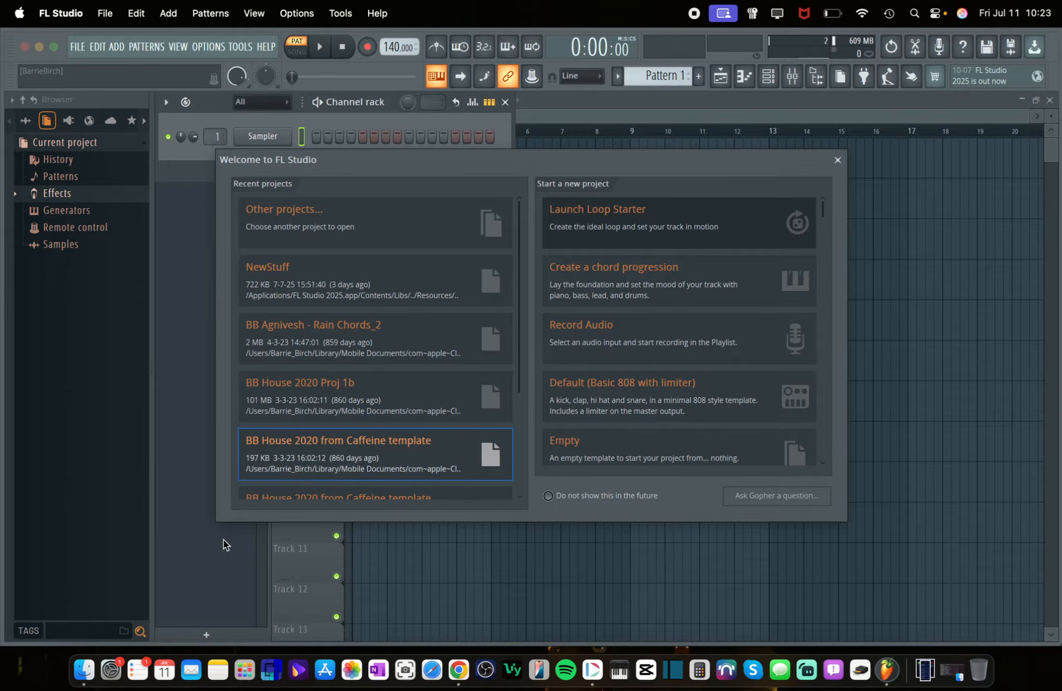
key(super+space)
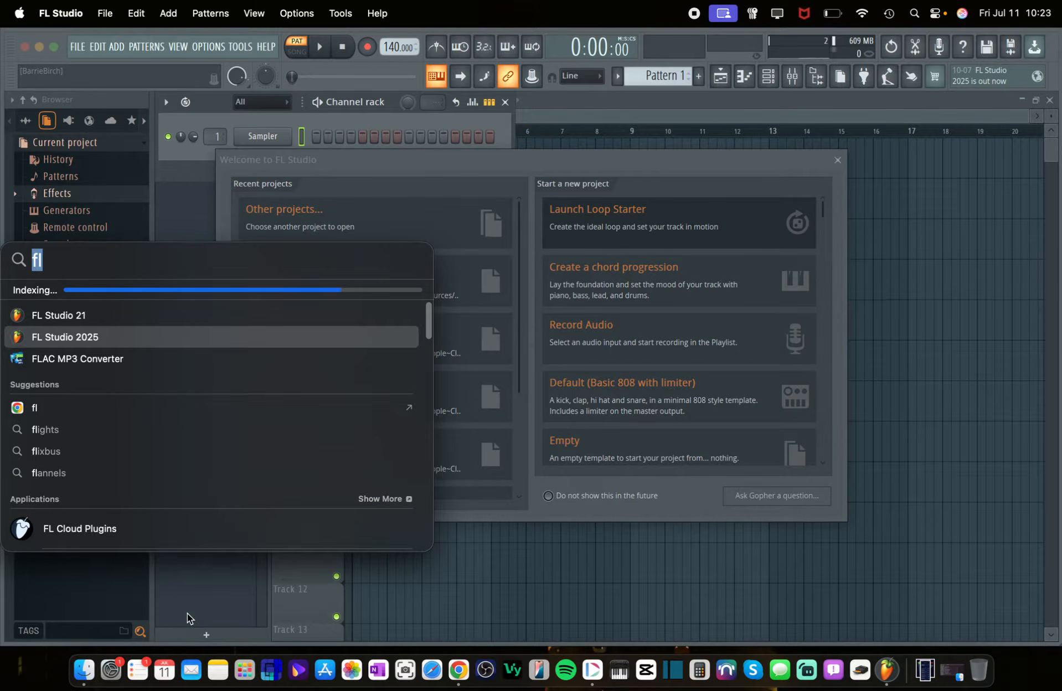
click(153, 341)
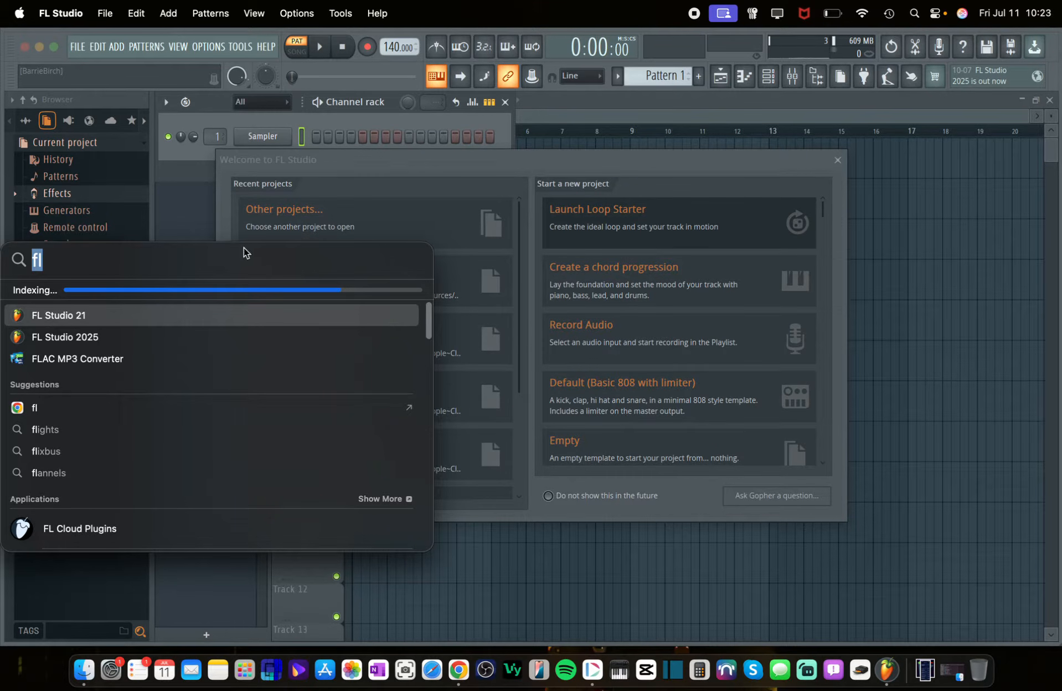
key(Escape)
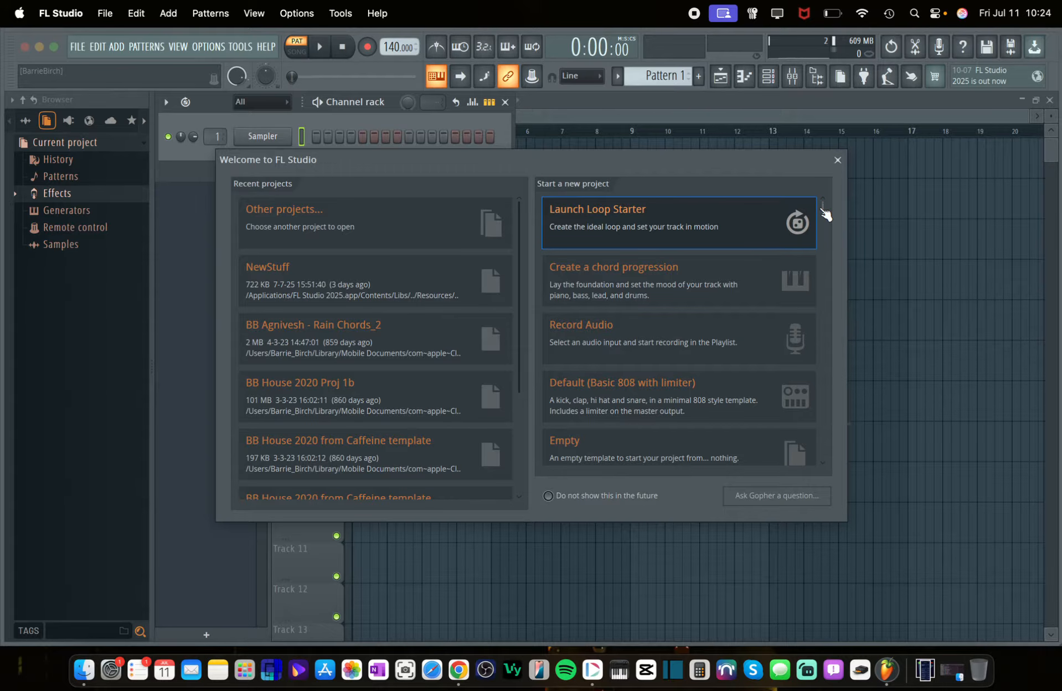
Open the Gopher assistant from the welcome window, ask "how do i create a beat" and read through the answer
drag(824, 207, 814, 456)
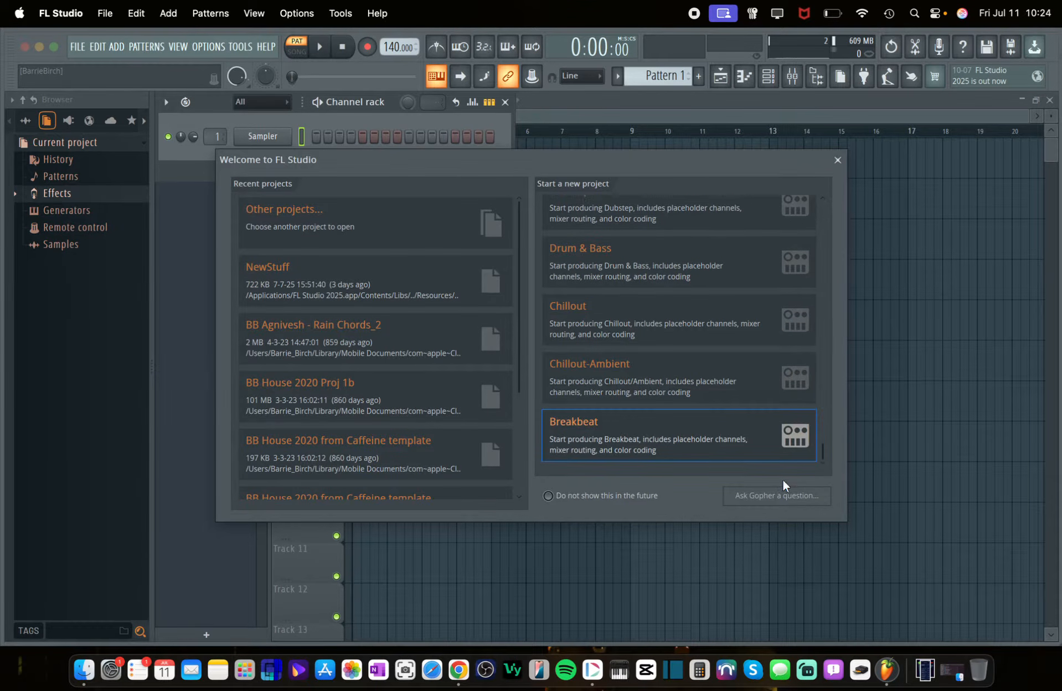
click(774, 499)
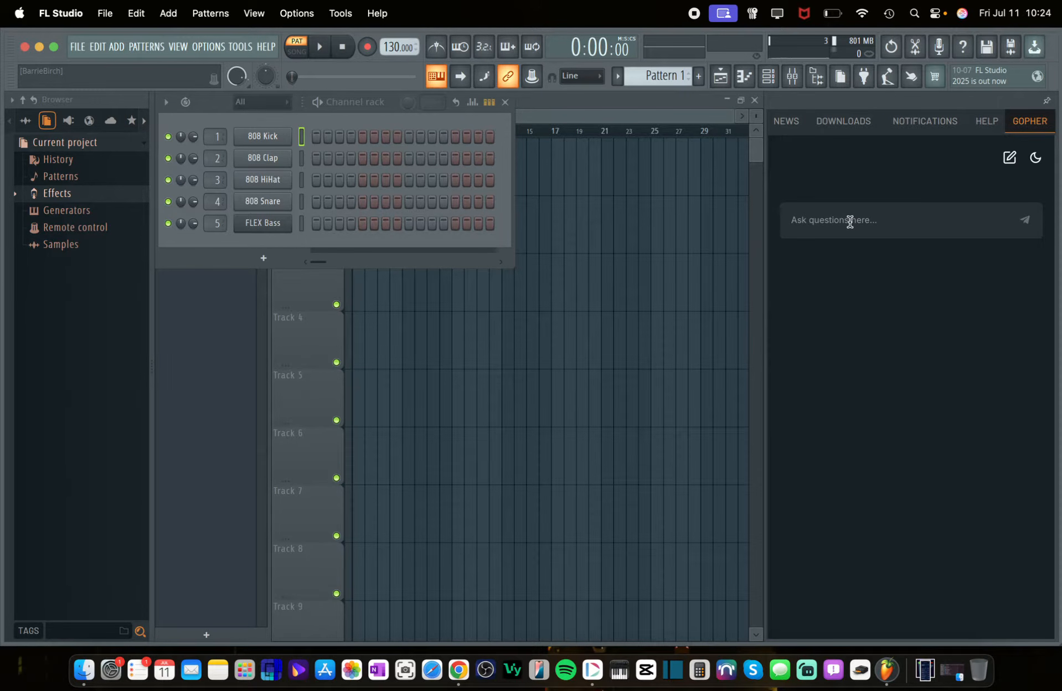
text(how do i create a beat)
key(Return)
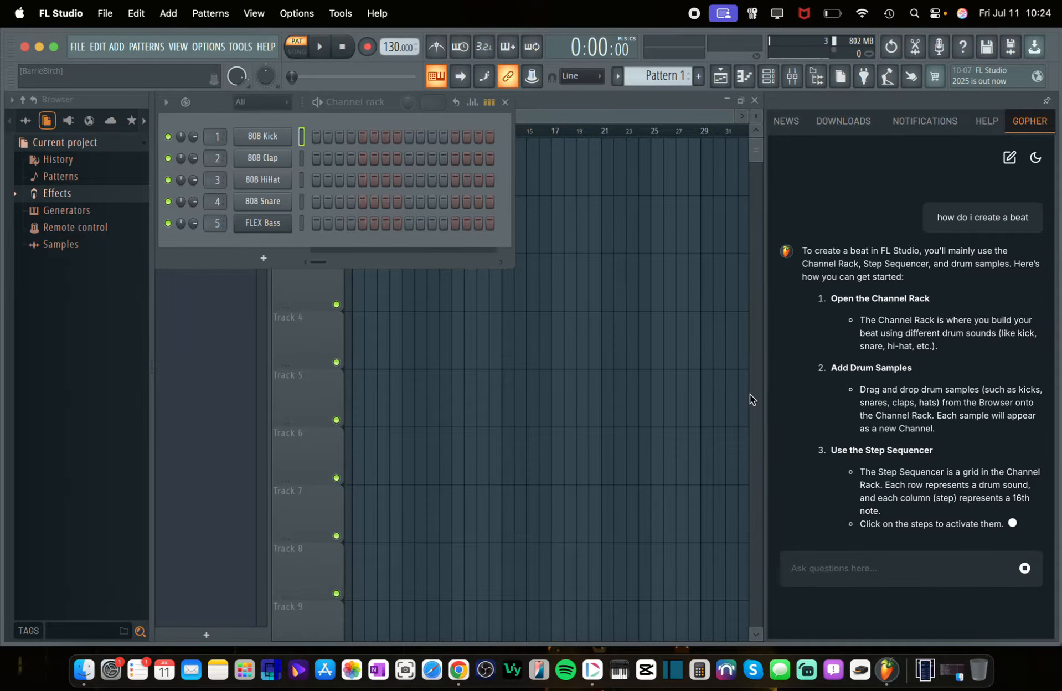
scroll(831, 233, up, 10)
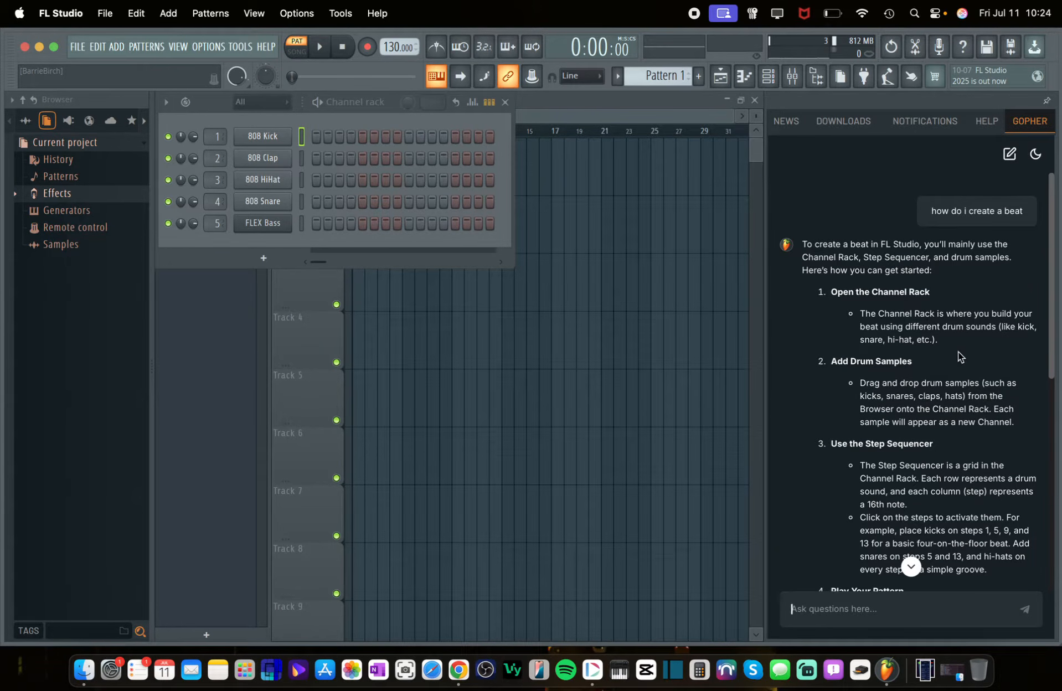
scroll(958, 351, down, 8)
scroll(958, 351, down, 4)
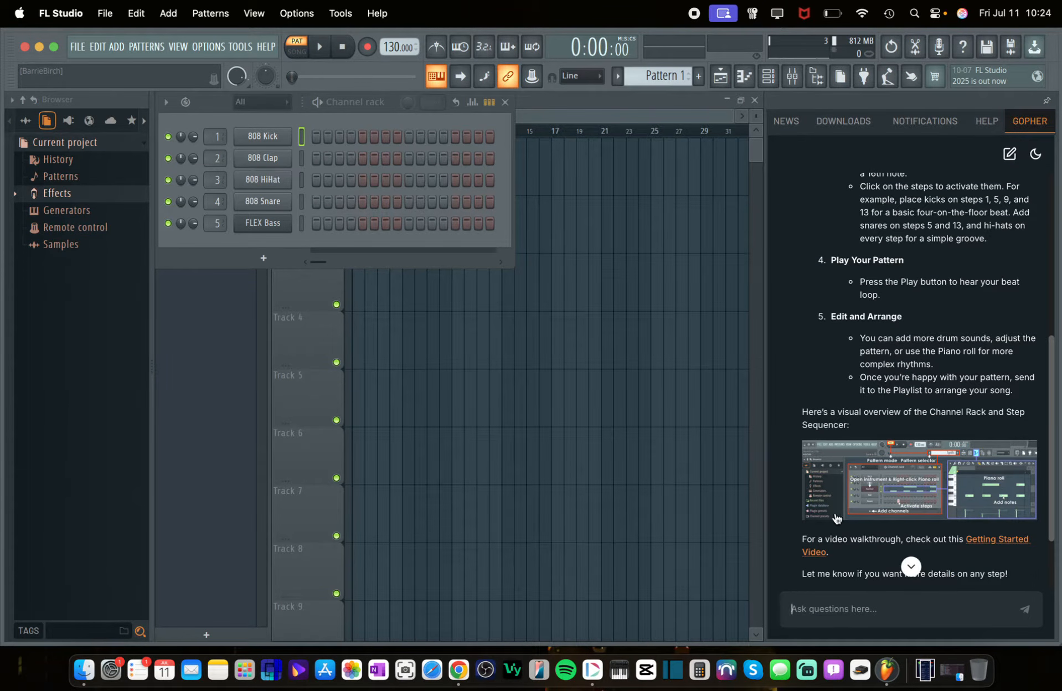
scroll(837, 515, down, 4)
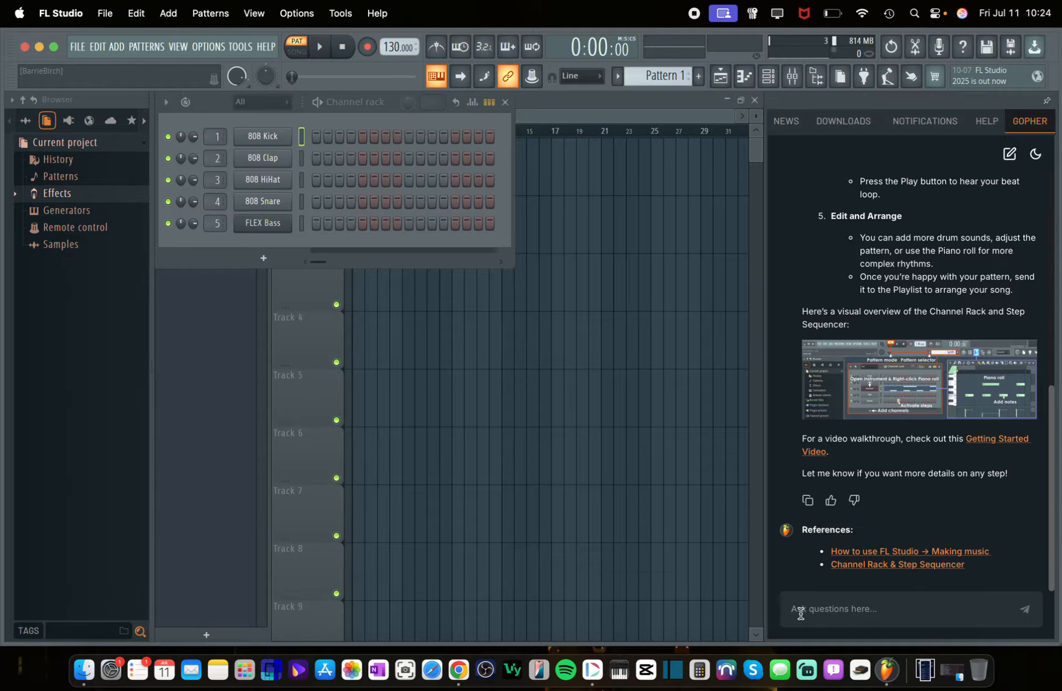
scroll(875, 260, up, 15)
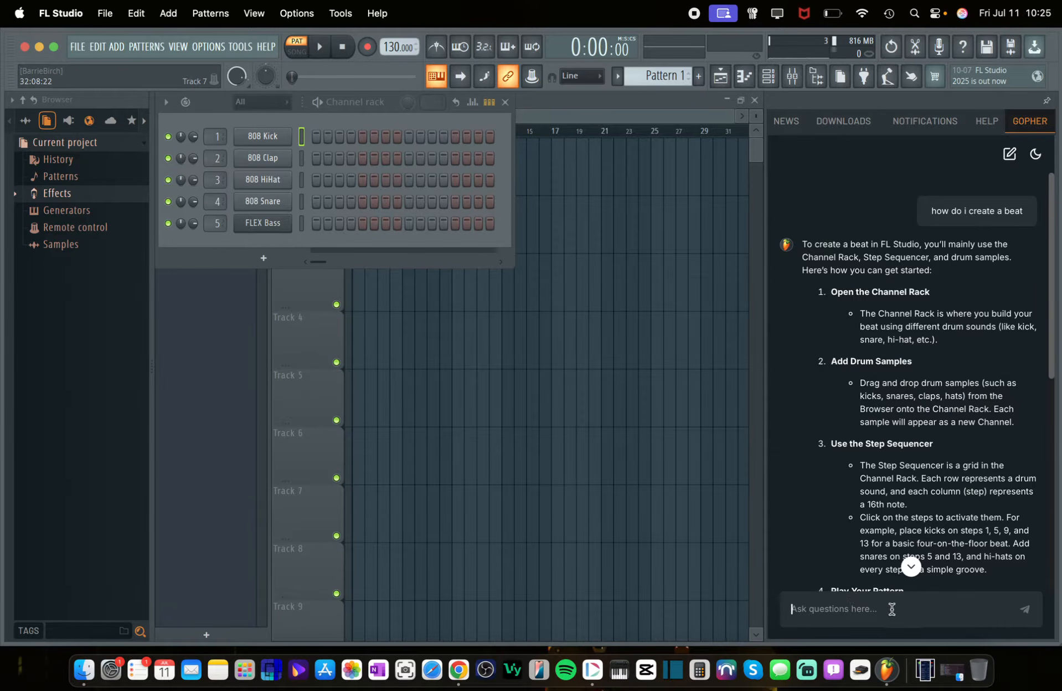
Ask Gopher "my mix is too loud, what should I do?"
text(my mix is too loud, what sohu)
key(BackSpace)
key(BackSpace)
key(BackSpace)
key(BackSpace)
text(should I do)
key(Return)
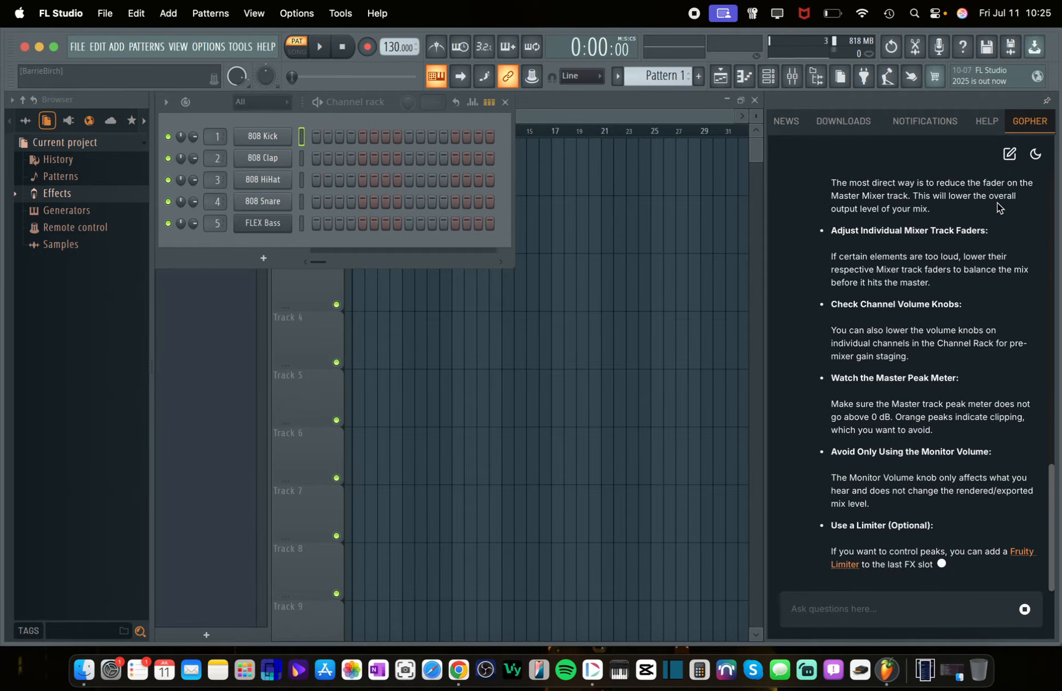
Read through Gopher's advice on the loud mix and open its linked Fruity Limiter manual page
scroll(997, 206, up, 5)
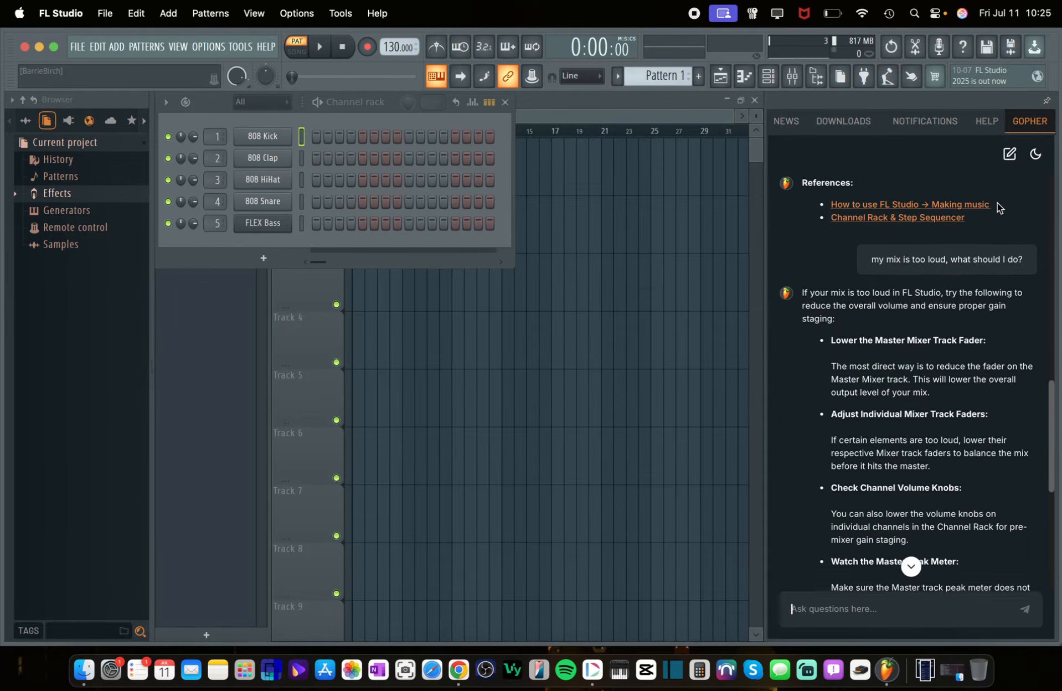
scroll(997, 207, down, 5)
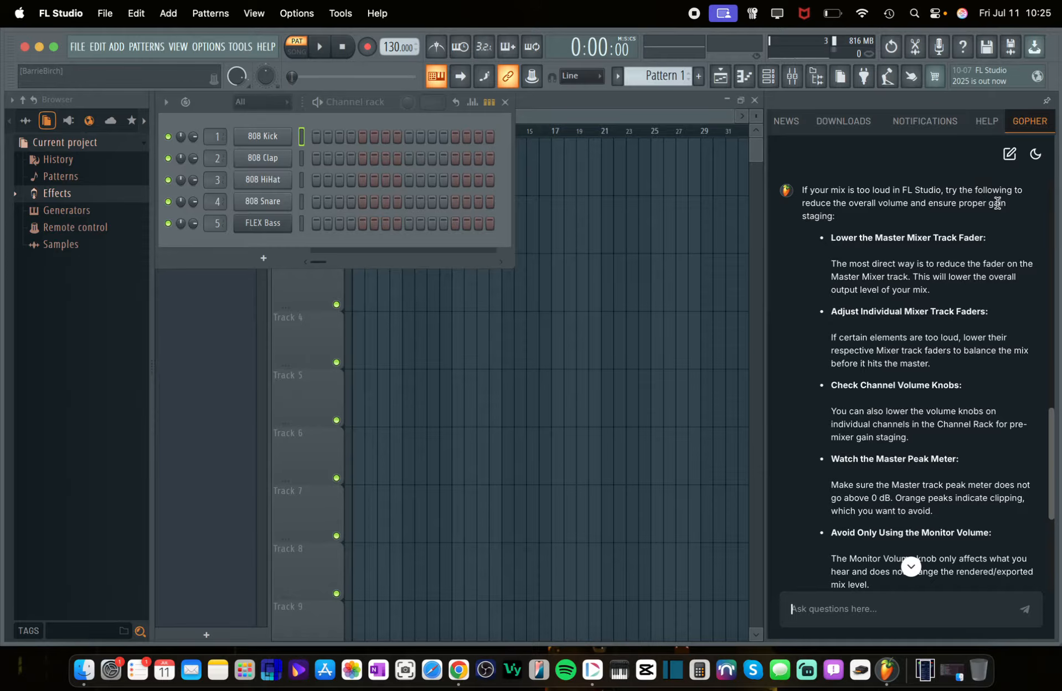
scroll(997, 205, up, 1)
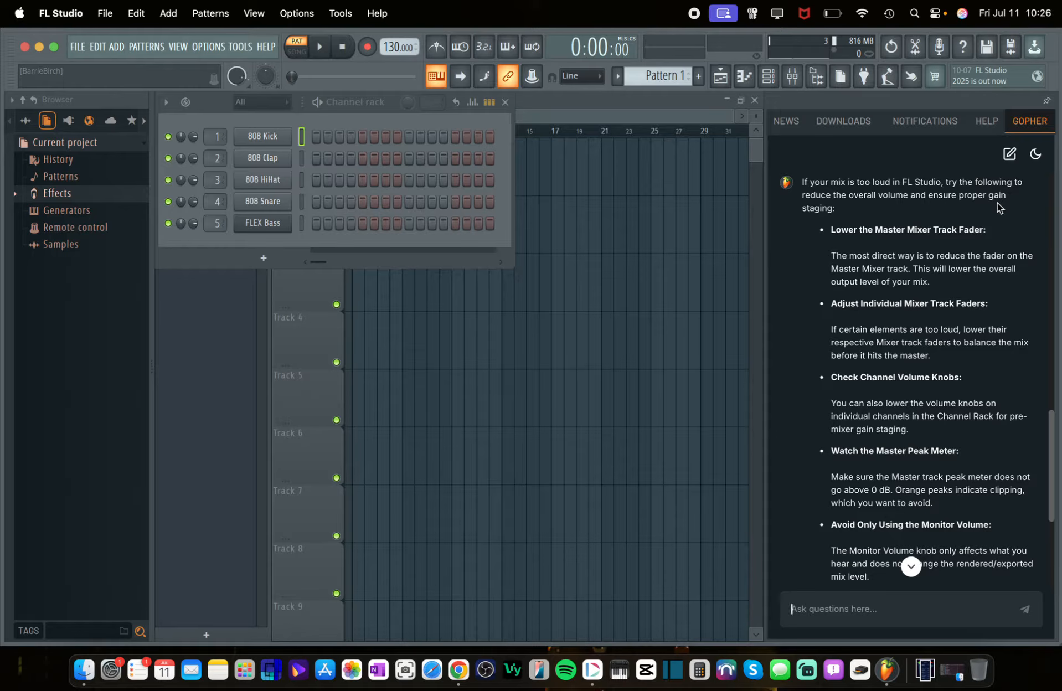
scroll(997, 206, down, 2)
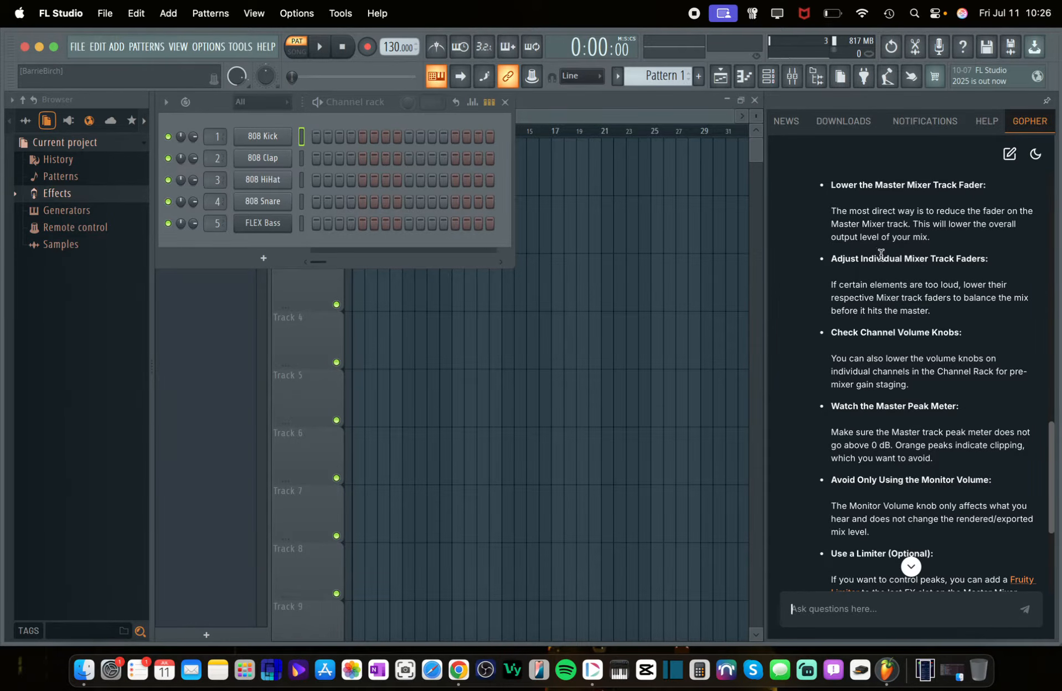
scroll(881, 255, down, 5)
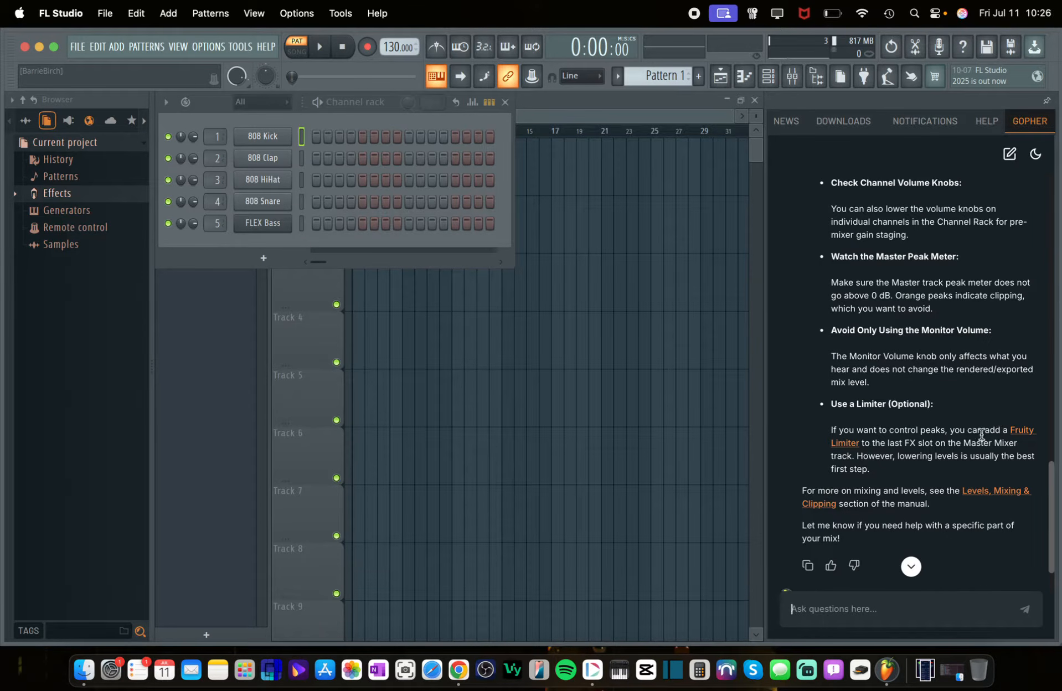
click(842, 444)
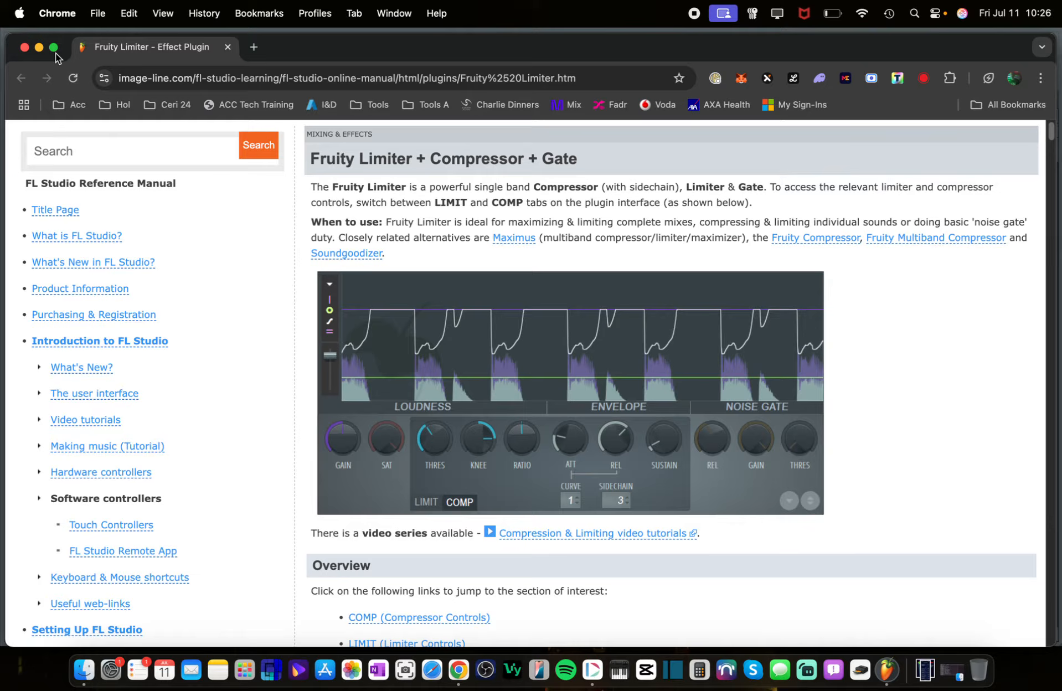
Minimise the browser window with the manual page and exit FL Studio
click(38, 48)
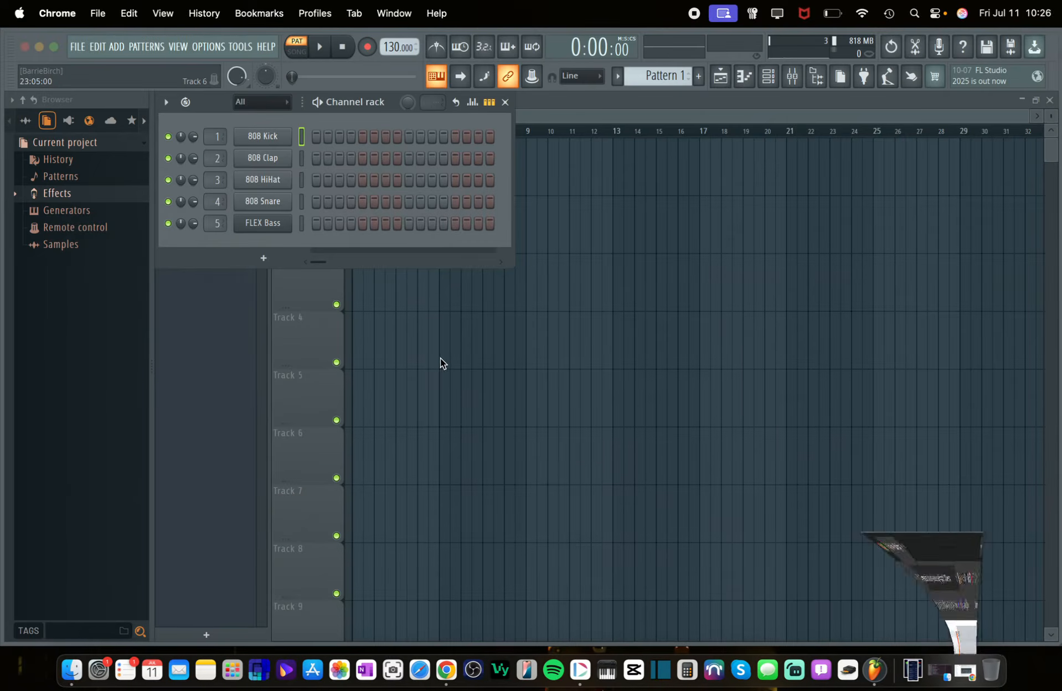
click(79, 48)
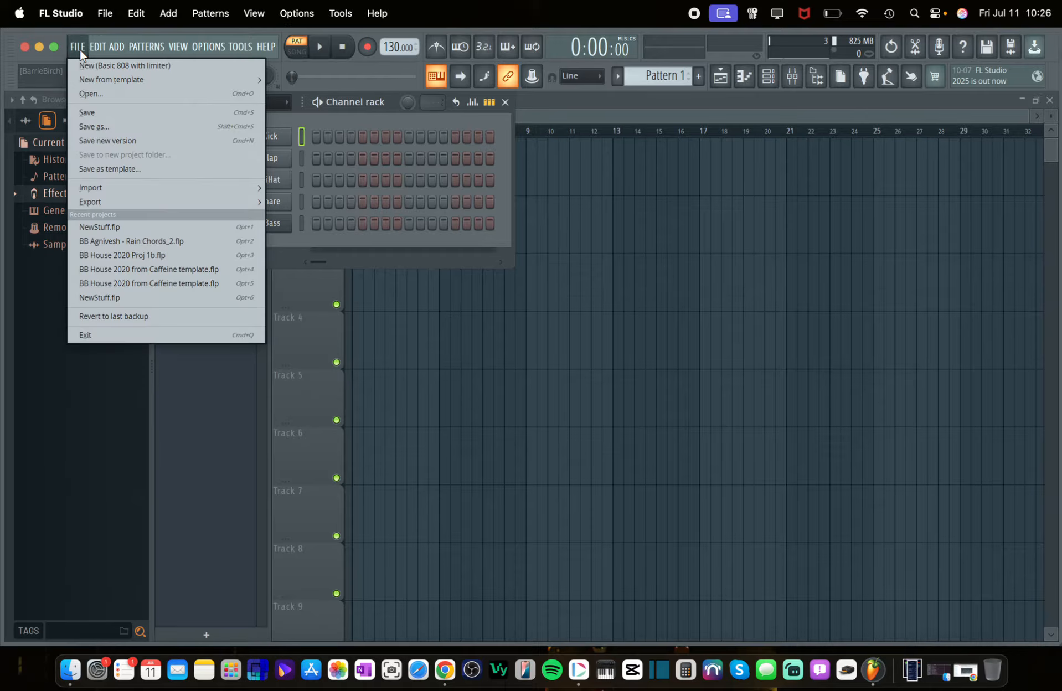
click(119, 336)
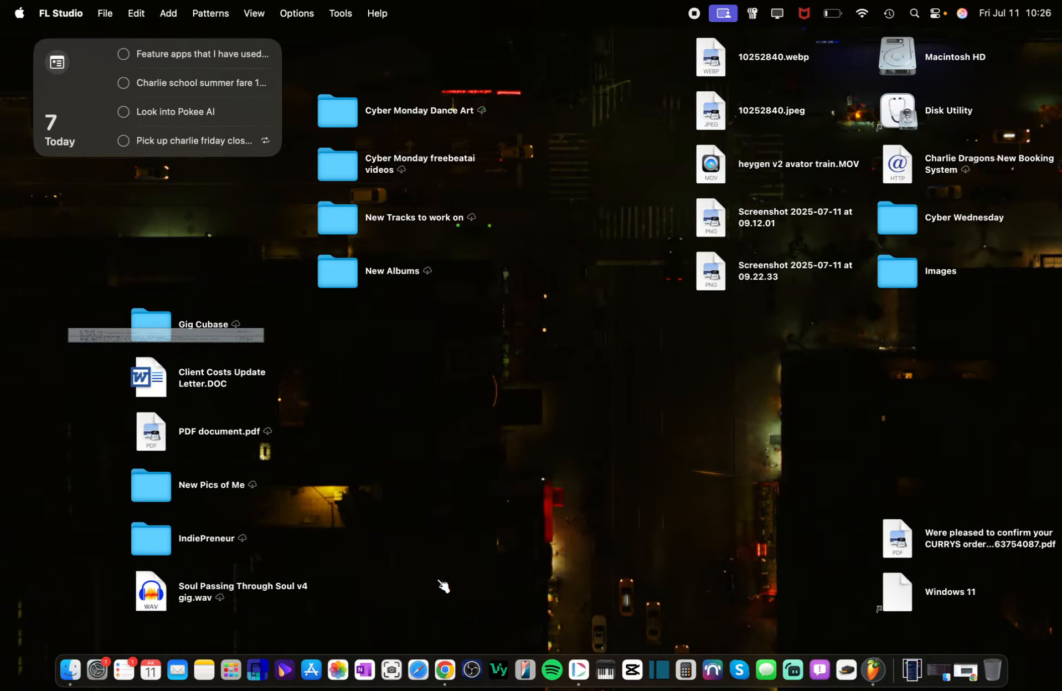
Relaunch FL Studio and start a new project with Loop Starter
key(super+space)
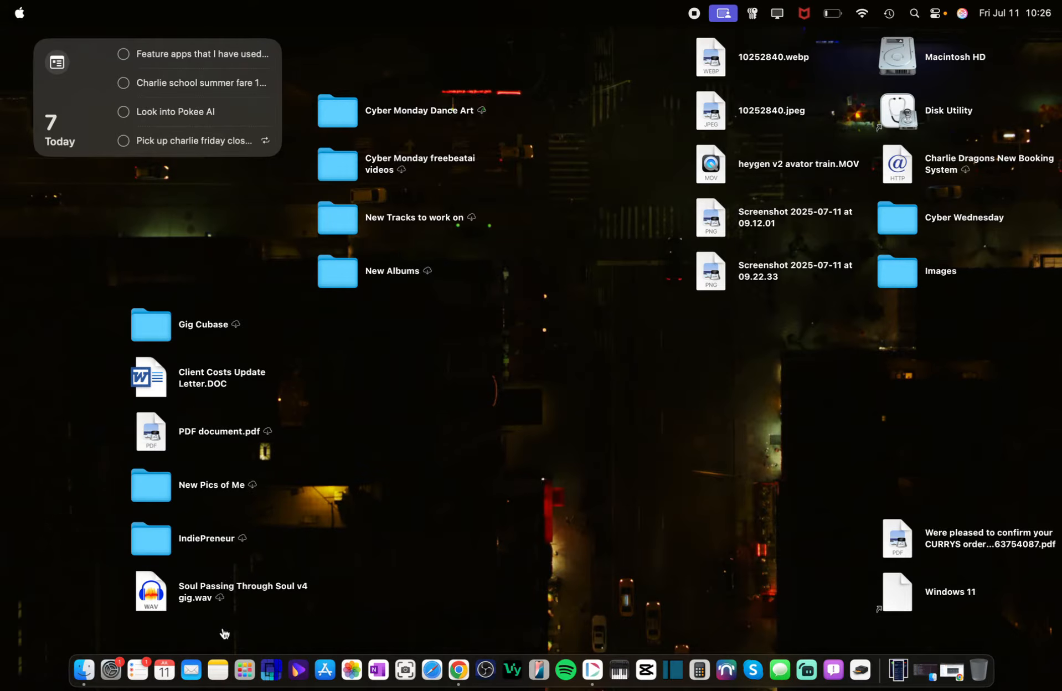
key(super+space)
click(79, 318)
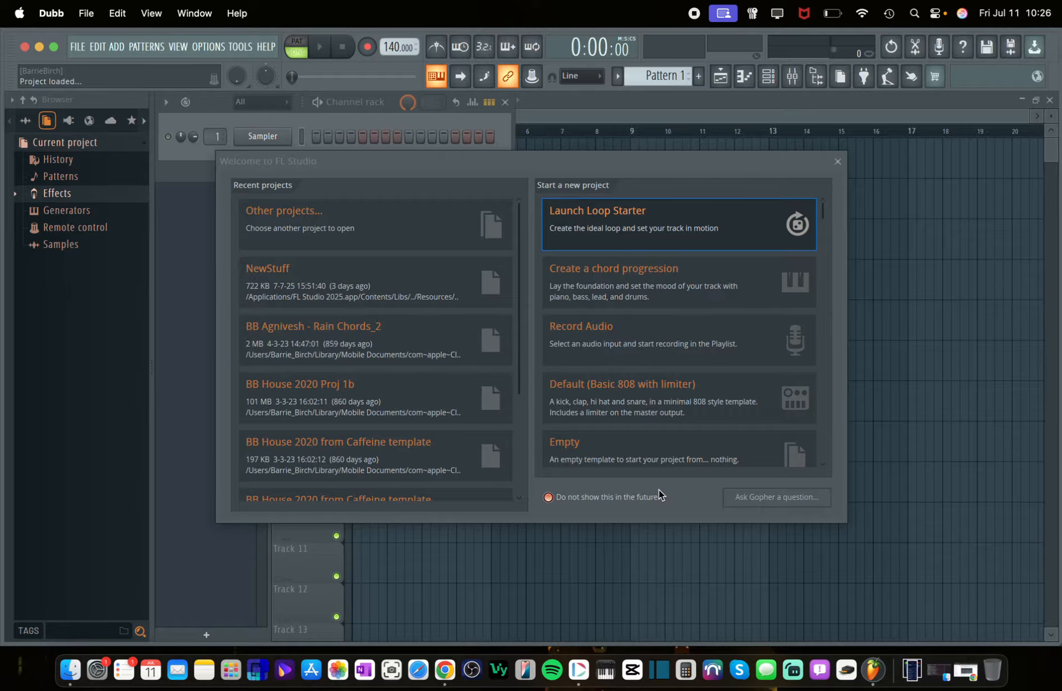
click(601, 214)
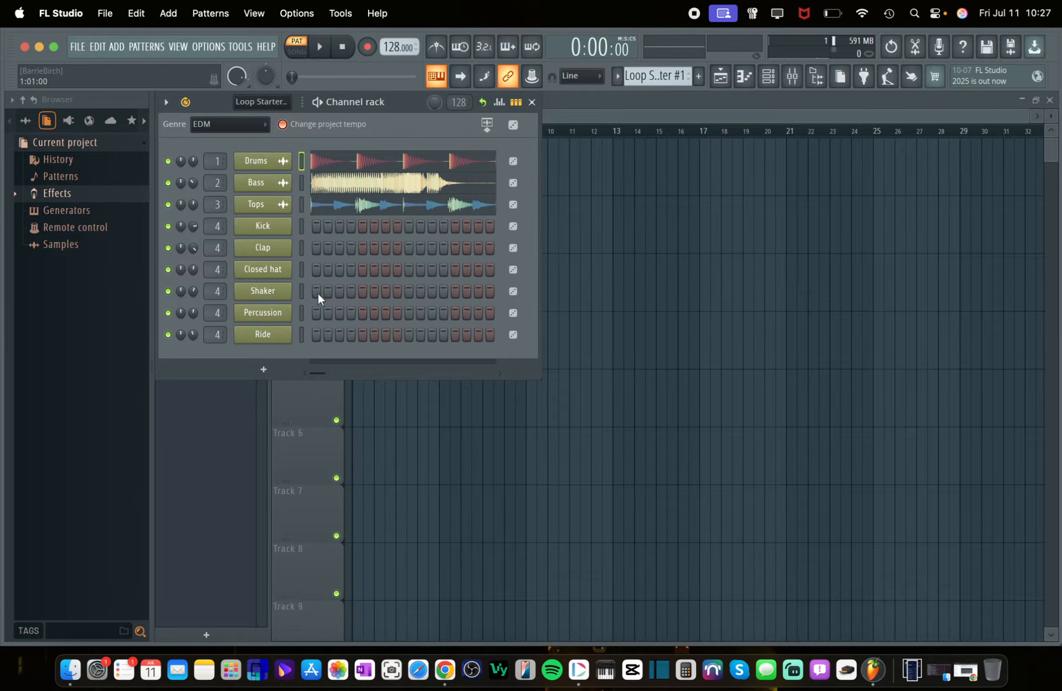
Inspect the Drums channel's sample settings and its piano roll, closing each one again
click(258, 161)
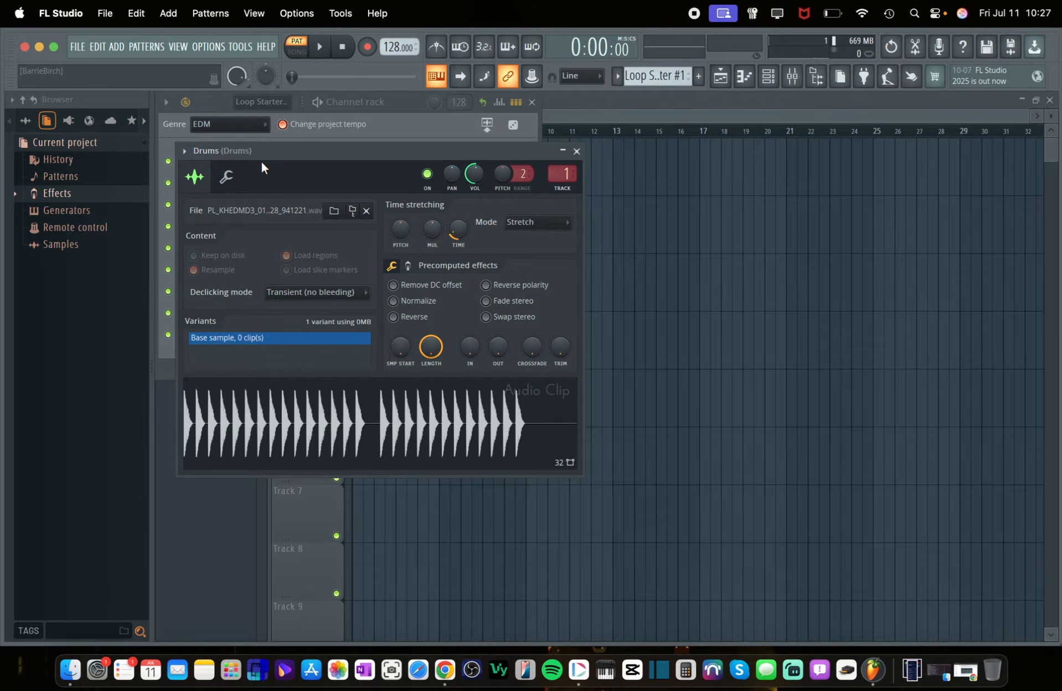
click(577, 151)
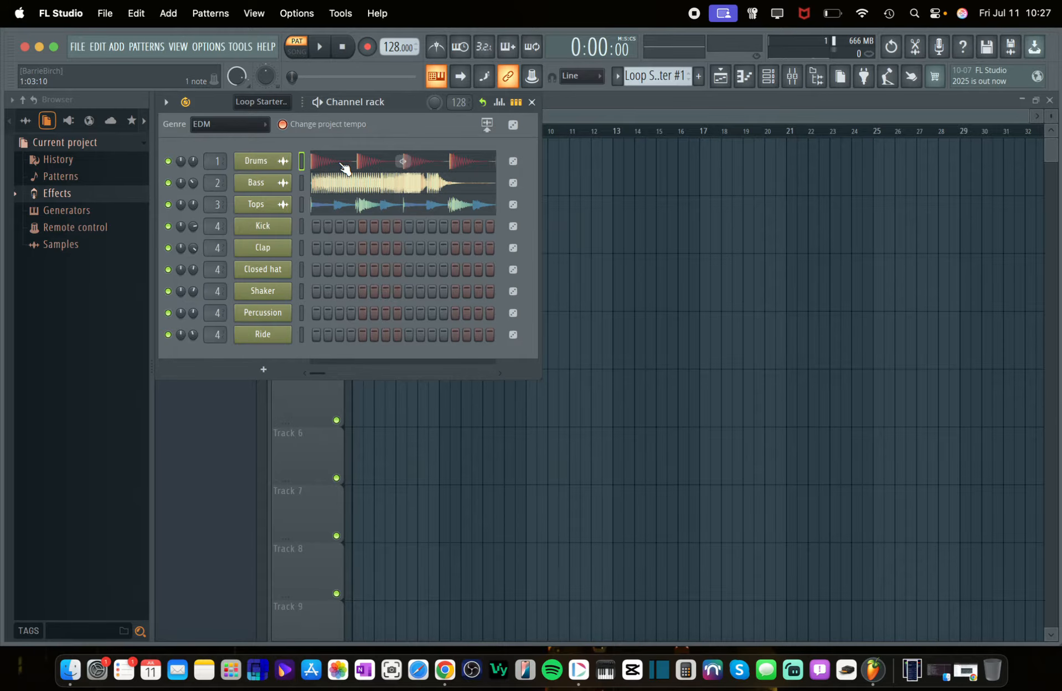
click(343, 166)
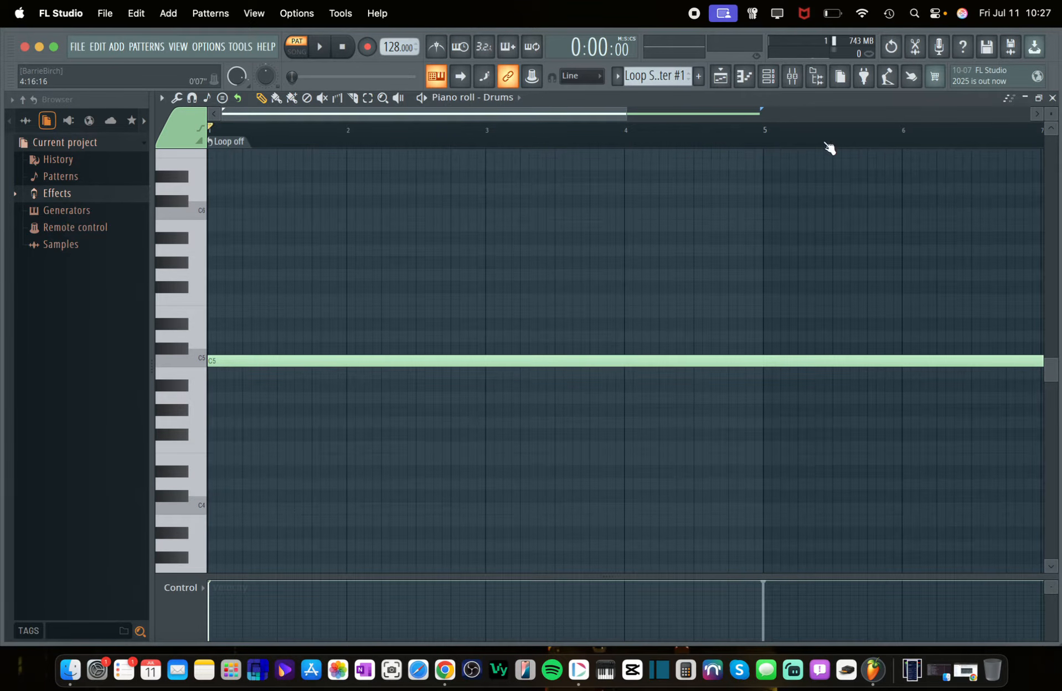
click(1052, 97)
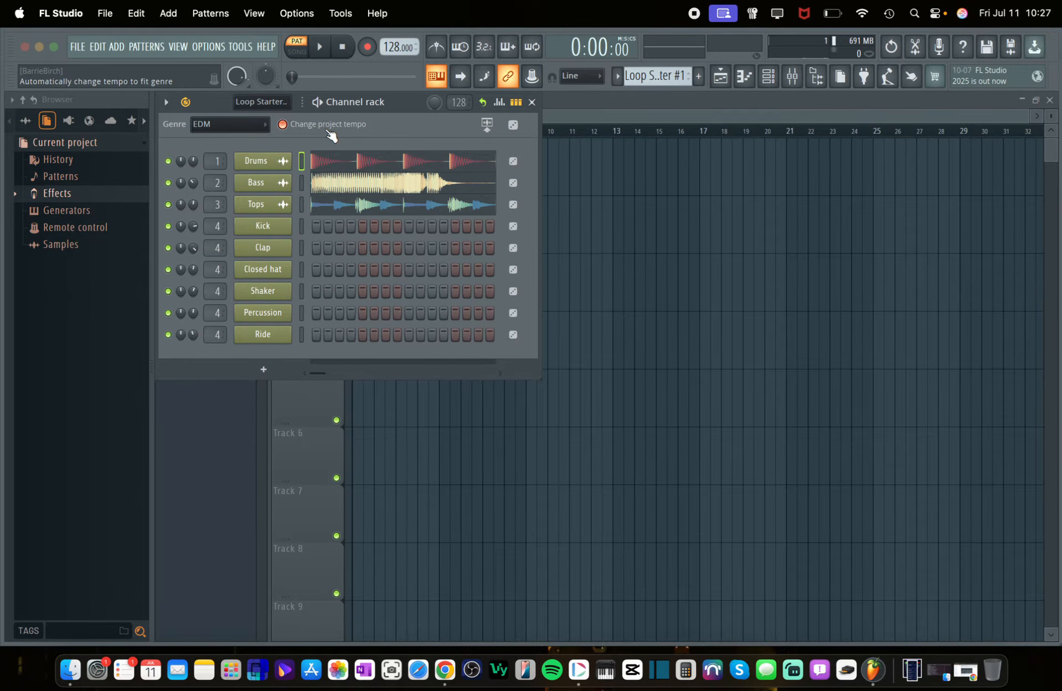
Play the Loop Starter pattern, stop it, and view the Bass channel's piano roll before closing it
key(space)
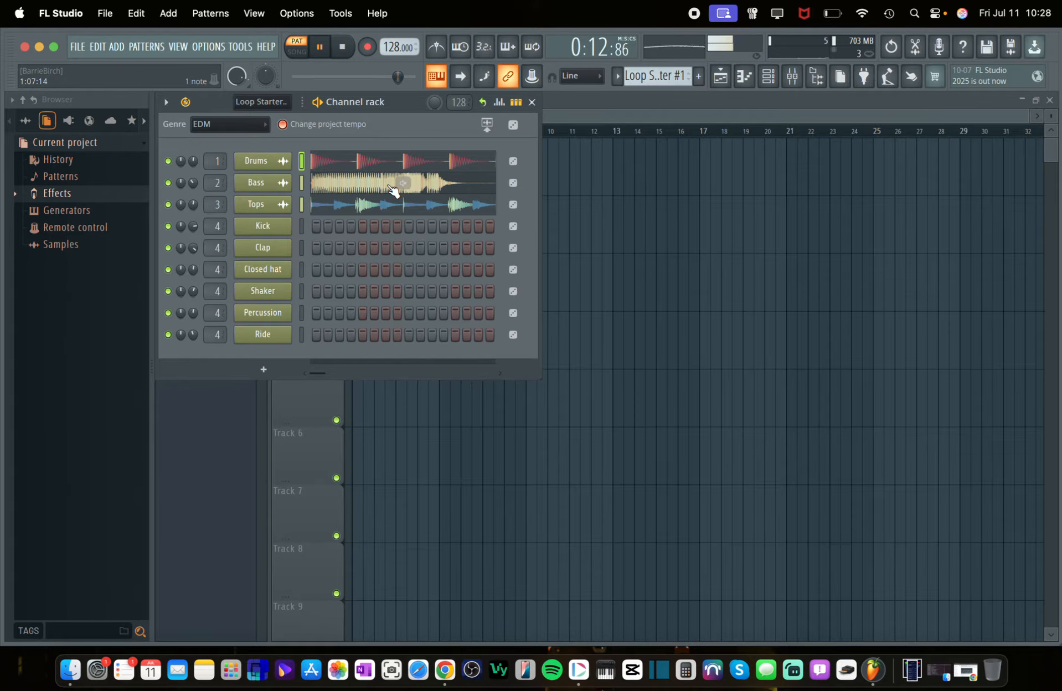
key(space)
click(346, 188)
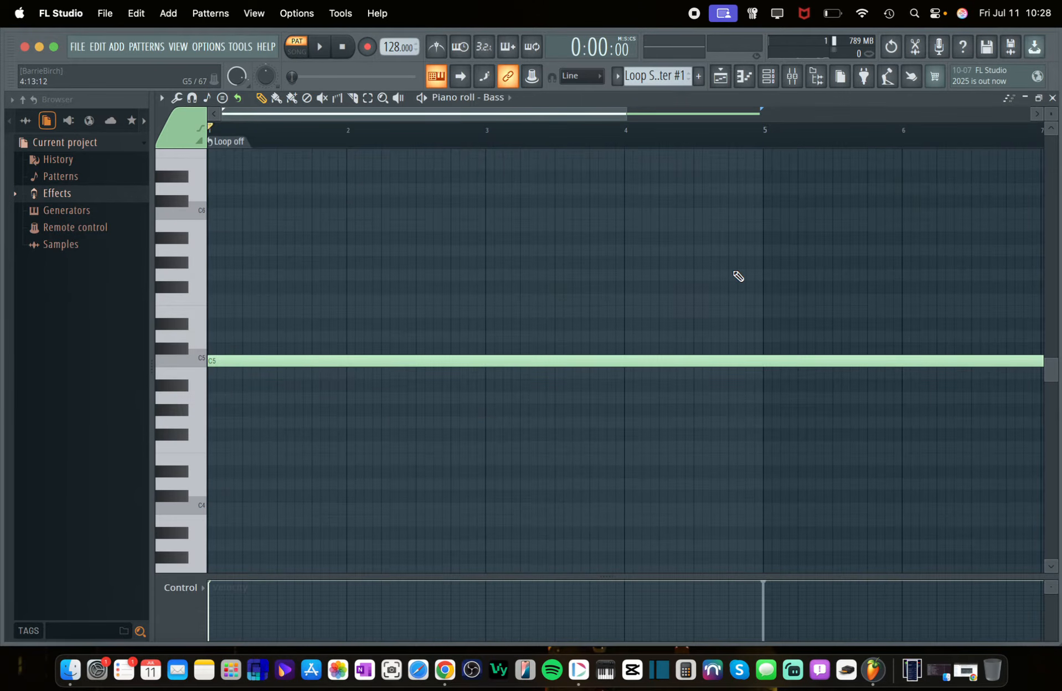
click(1052, 98)
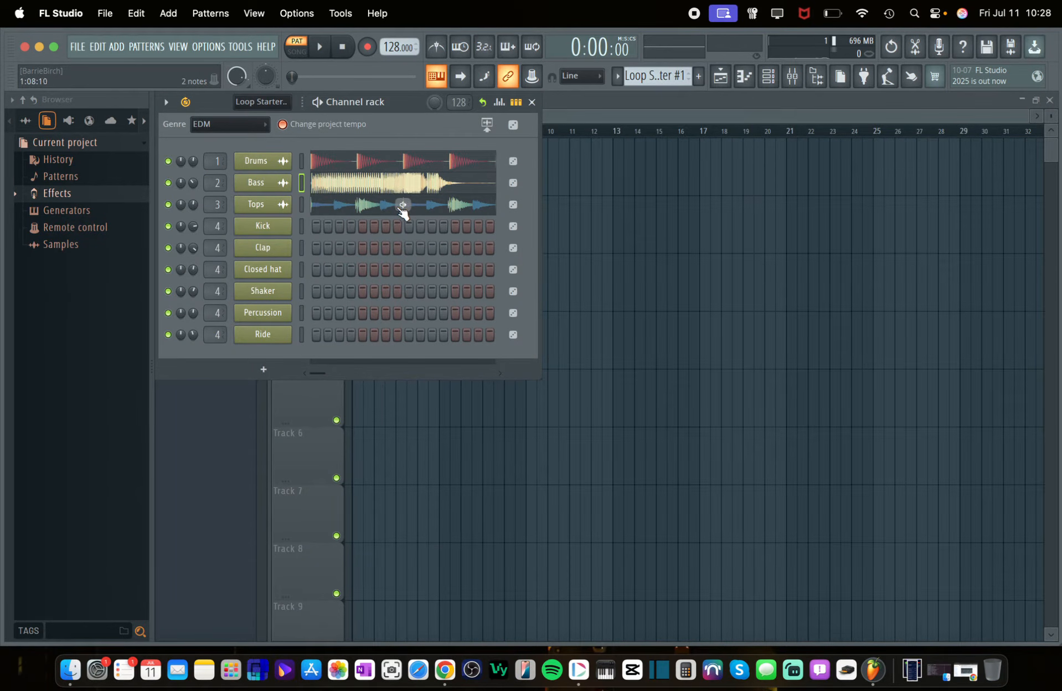
Swap the Drums loop for a random alternative and mute the Bass and Tops channels
click(514, 163)
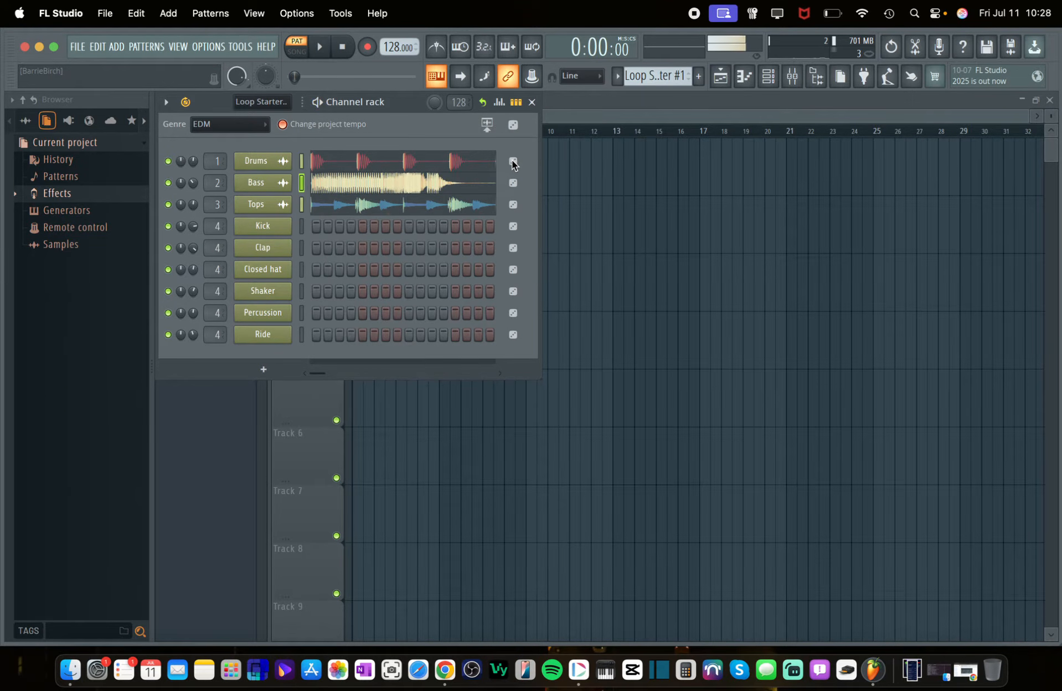
click(168, 183)
click(168, 204)
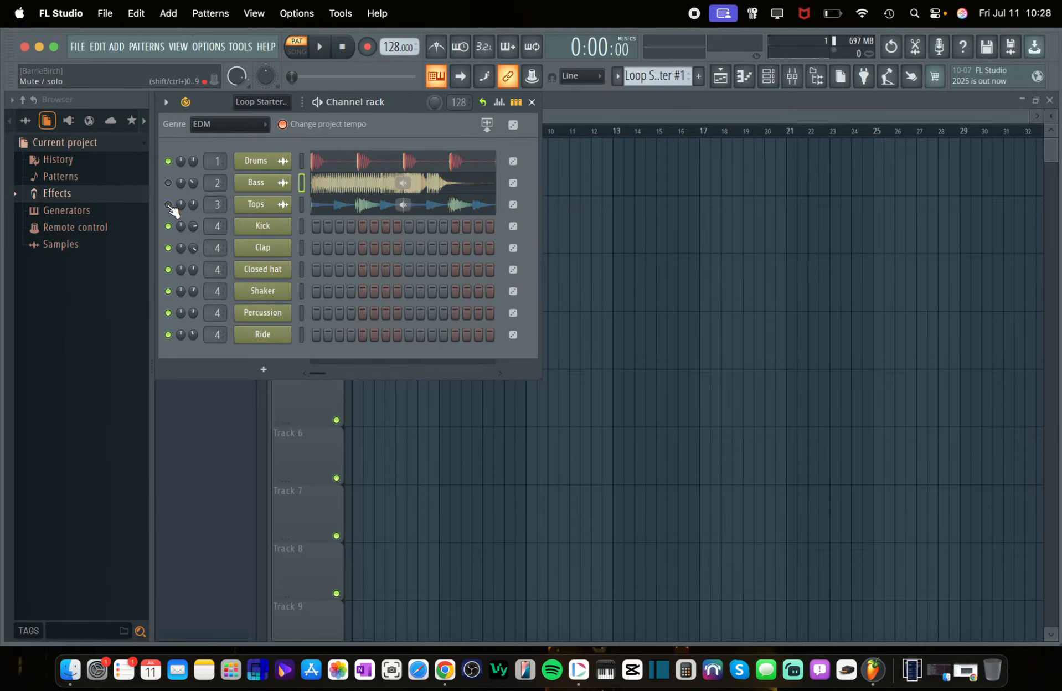
Play the pattern and keep randomising only the Drums loop to audition several alternatives
key(space)
click(513, 161)
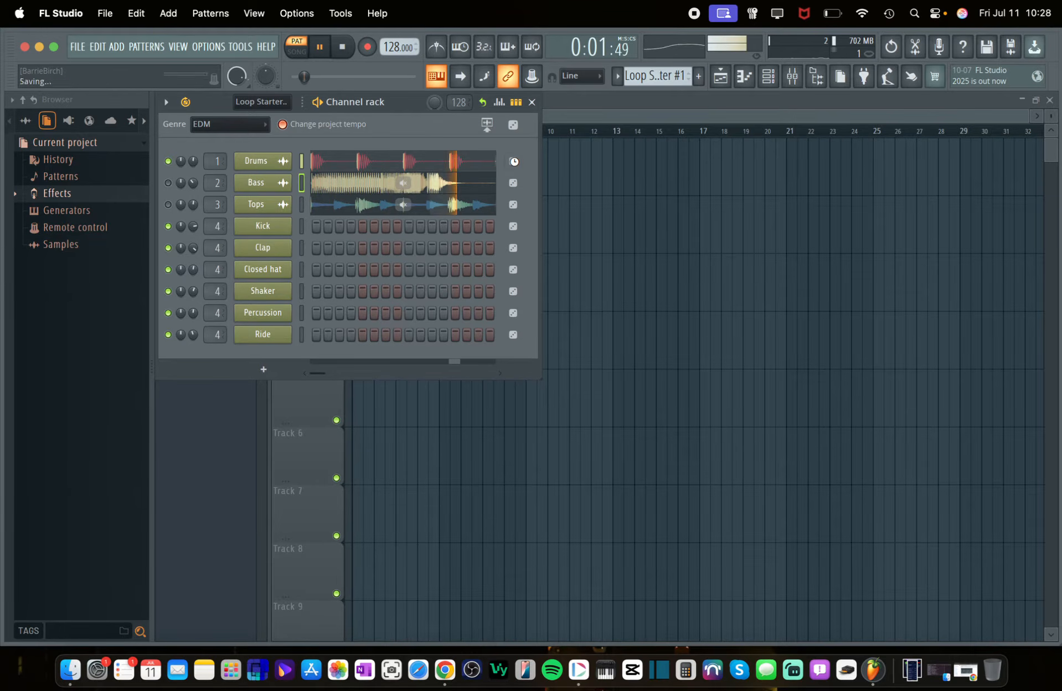
click(514, 161)
click(514, 161)
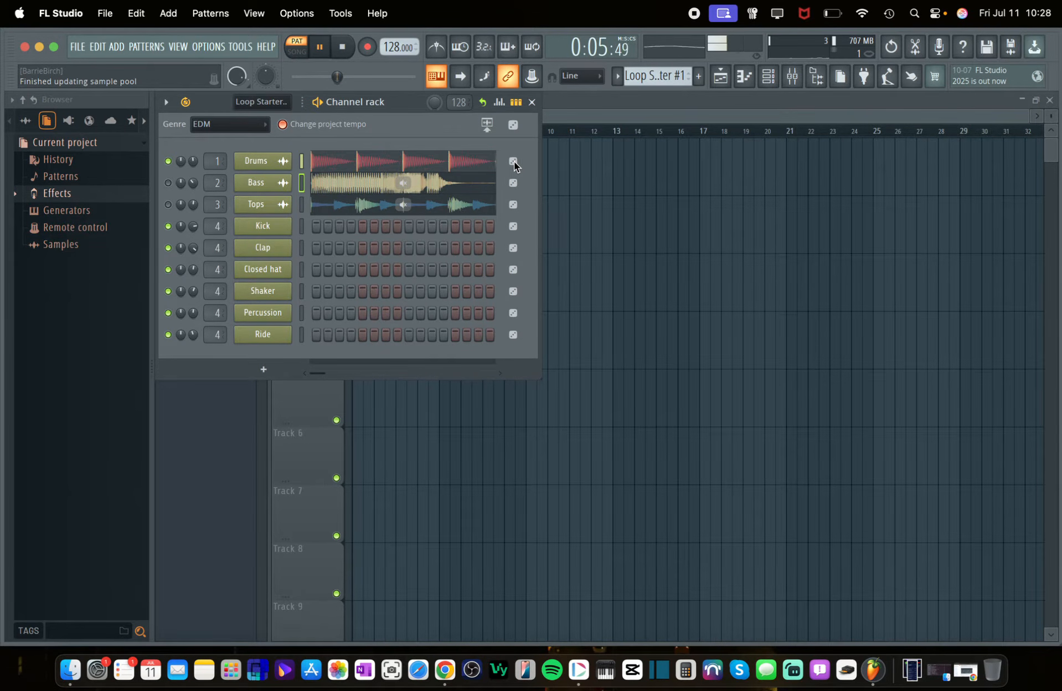
click(513, 161)
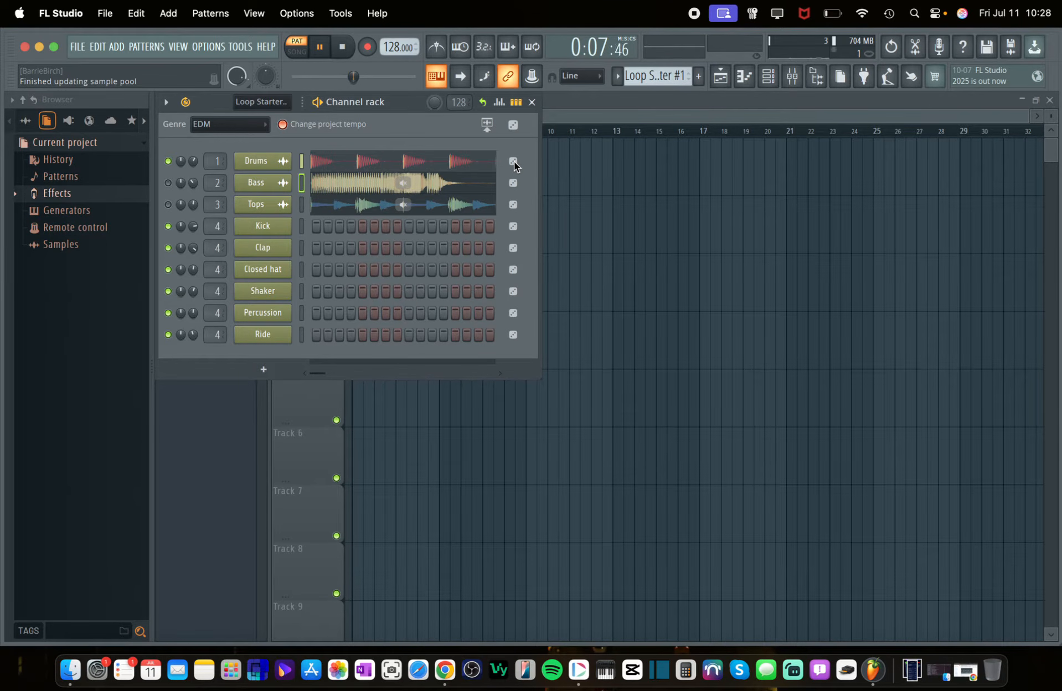
Randomise the Drums loop several more times while the pattern plays, and stop playback once a suitable loop is loaded
click(514, 162)
click(513, 161)
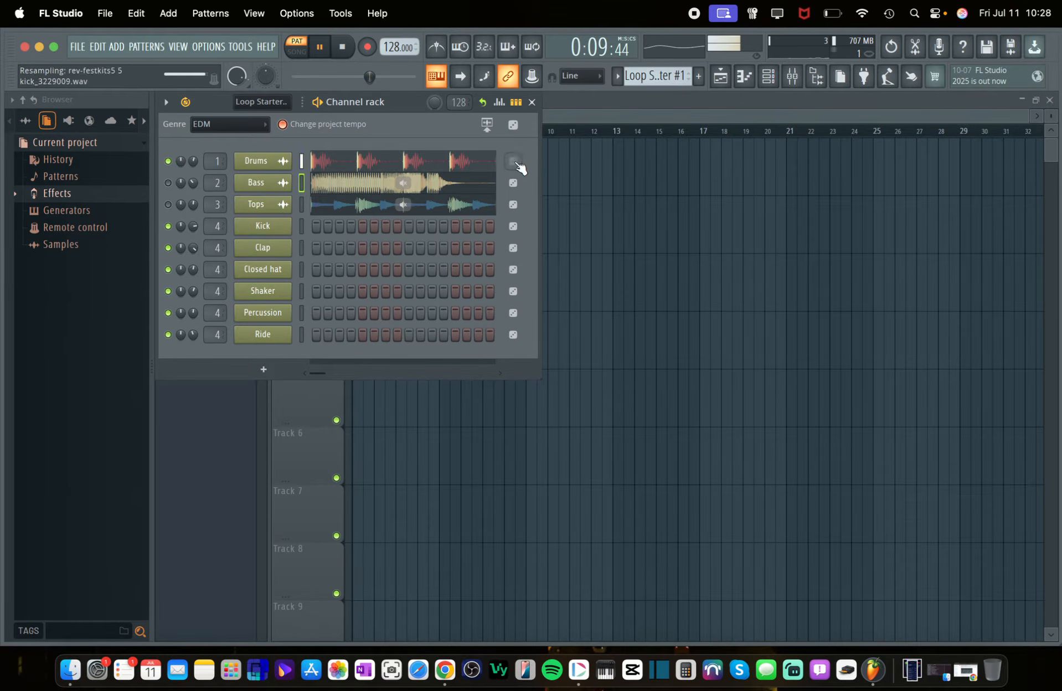
click(514, 161)
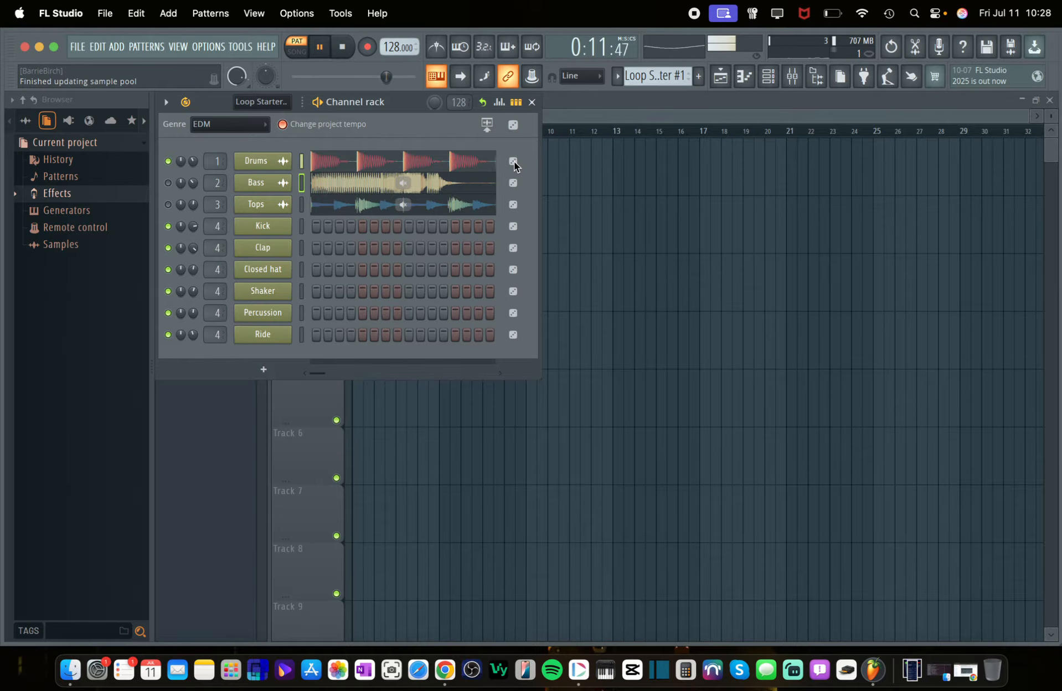
click(514, 161)
click(514, 161)
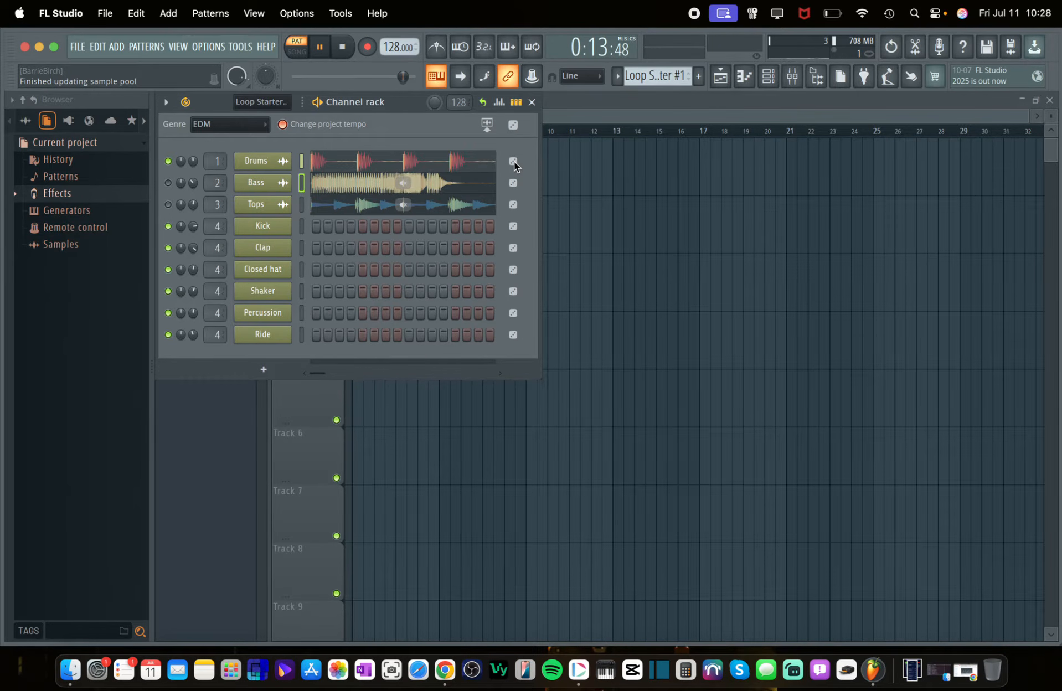
key(space)
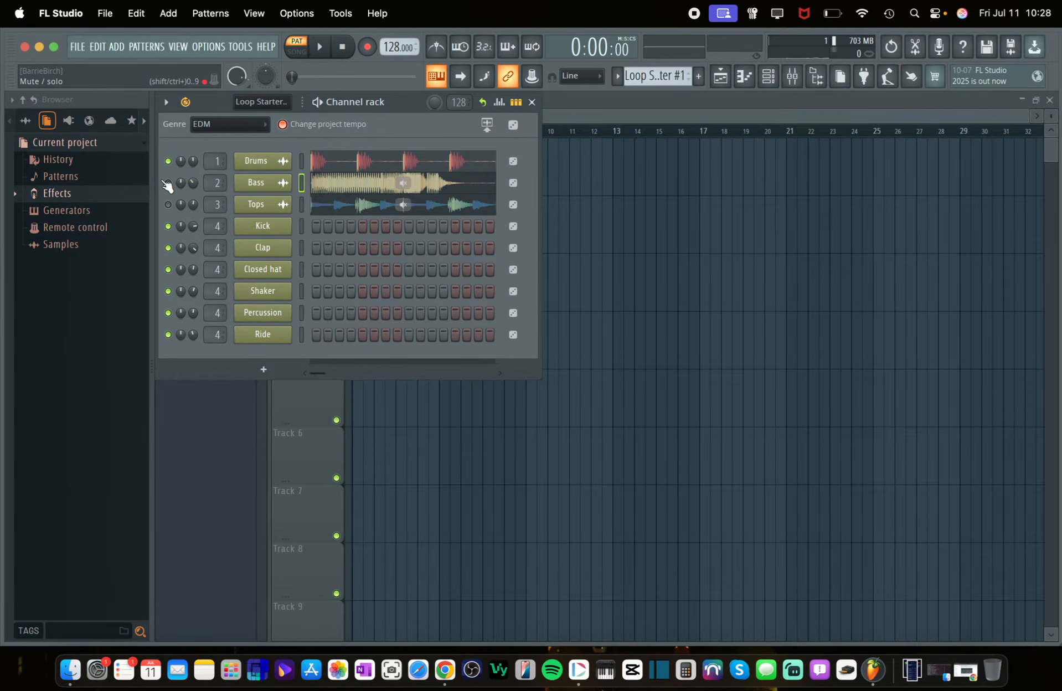
Mute the Drums channel, unmute Bass, and play the pattern briefly to hear the Bass loop alone
click(168, 162)
click(168, 182)
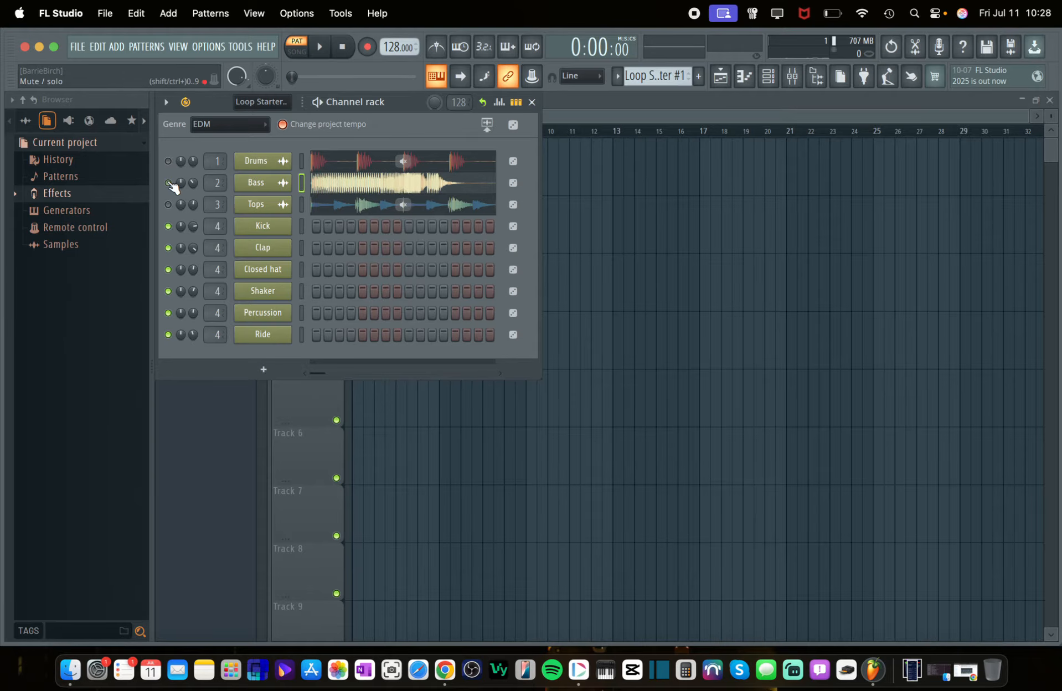
key(space)
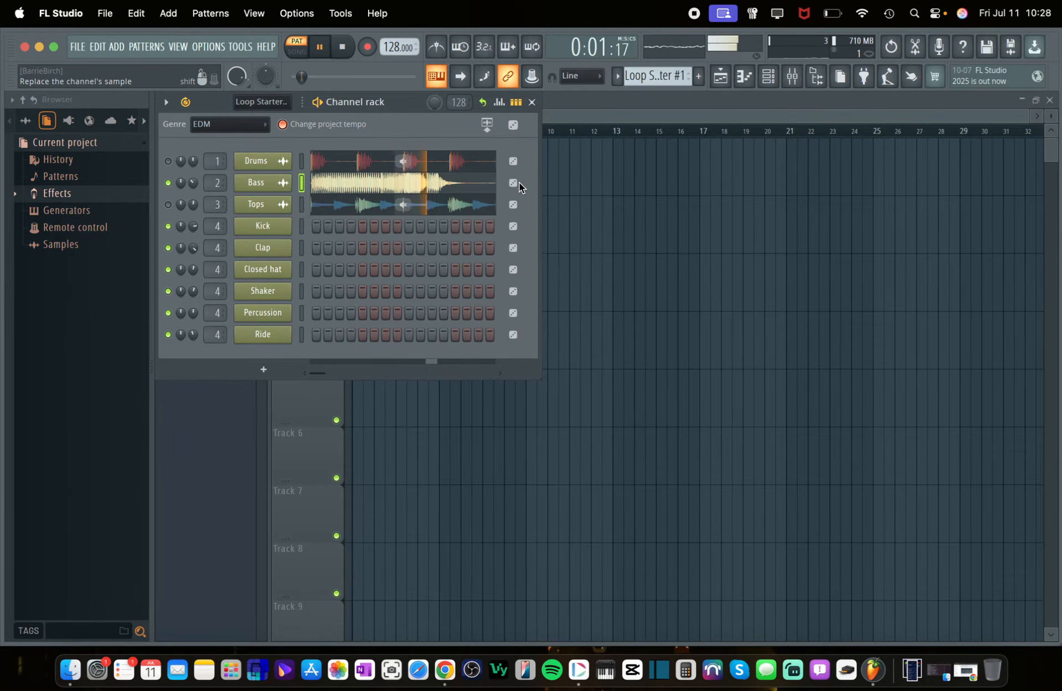
key(space)
Mute the Bass channel, unmute Tops, and play the pattern to hear the Tops loop alone
click(168, 183)
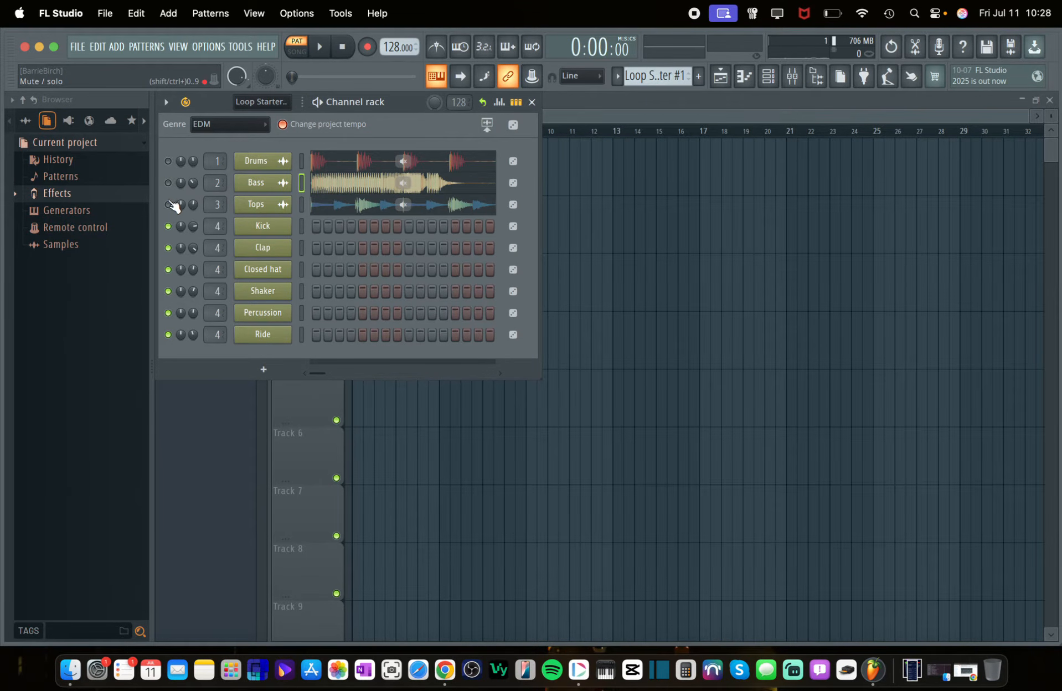
click(168, 204)
key(space)
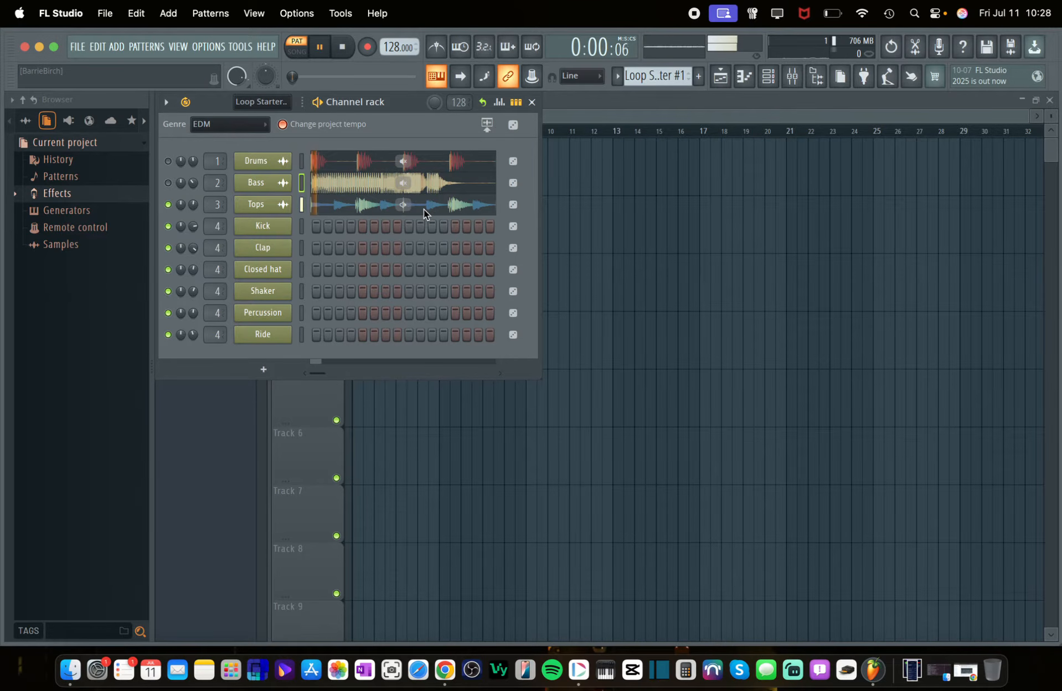
key(space)
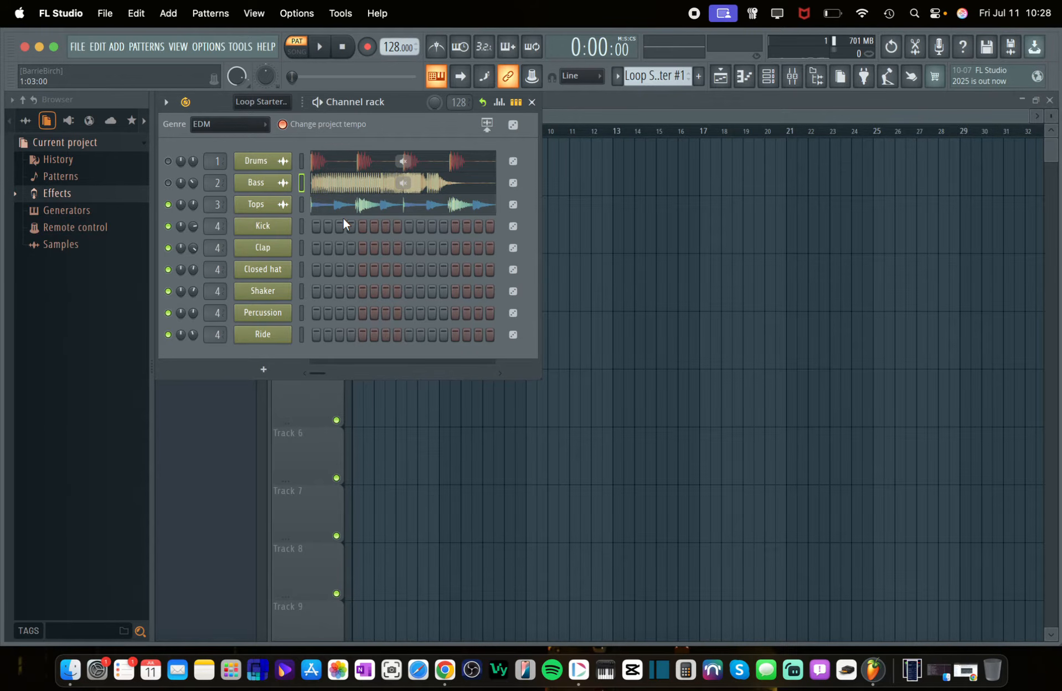
Swap the Tops loop for a random alternative during playback, listen to it, and stop the pattern
key(space)
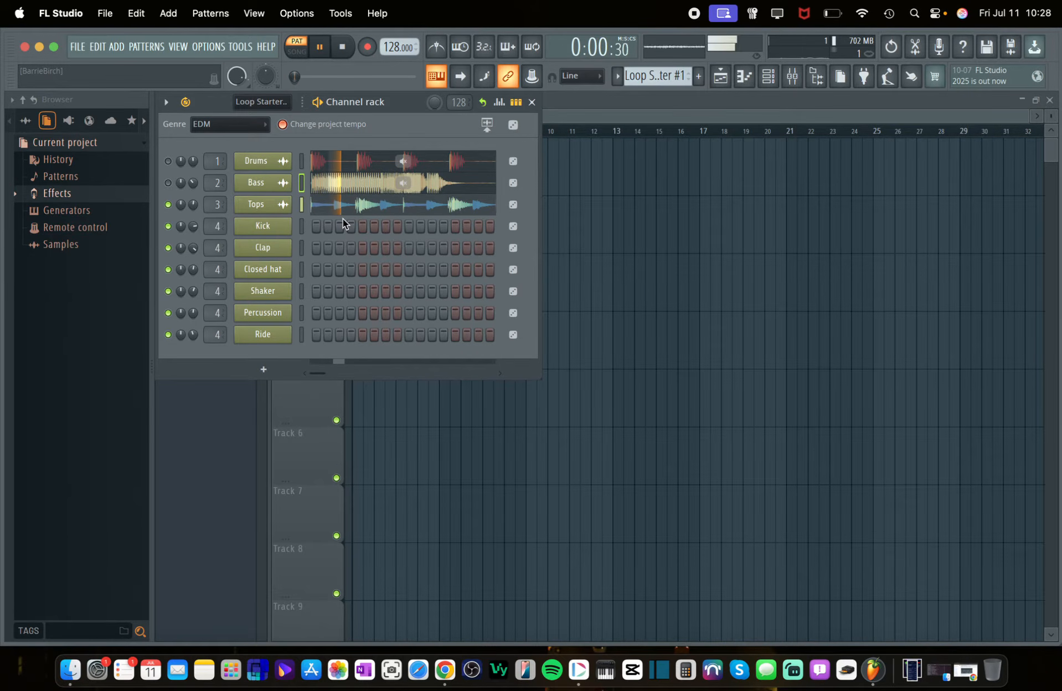
click(512, 205)
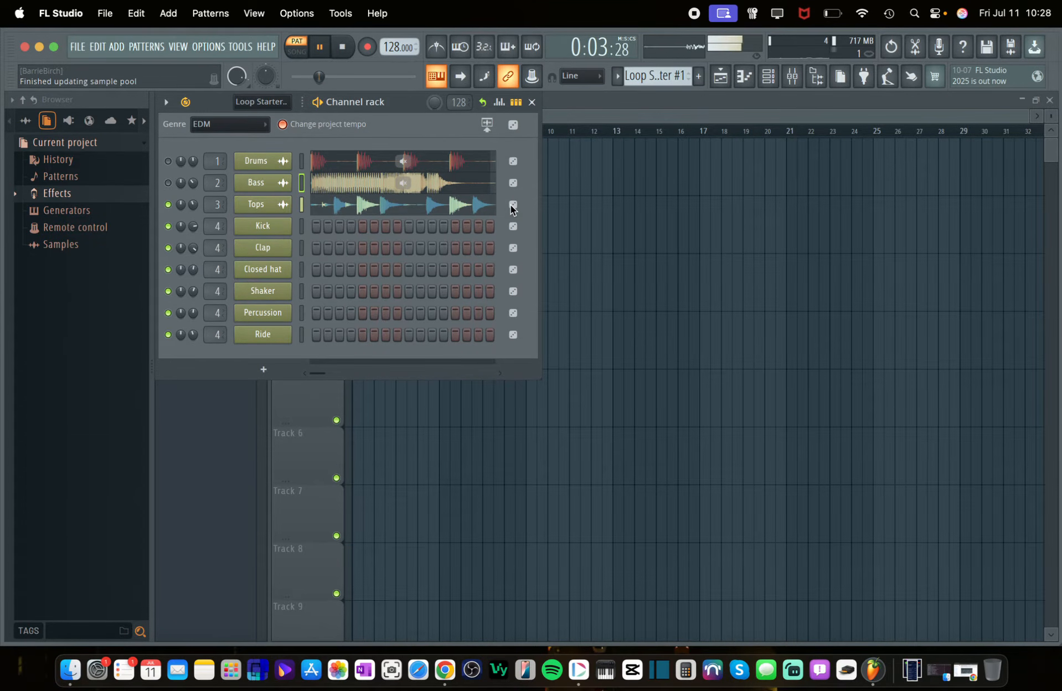
key(space)
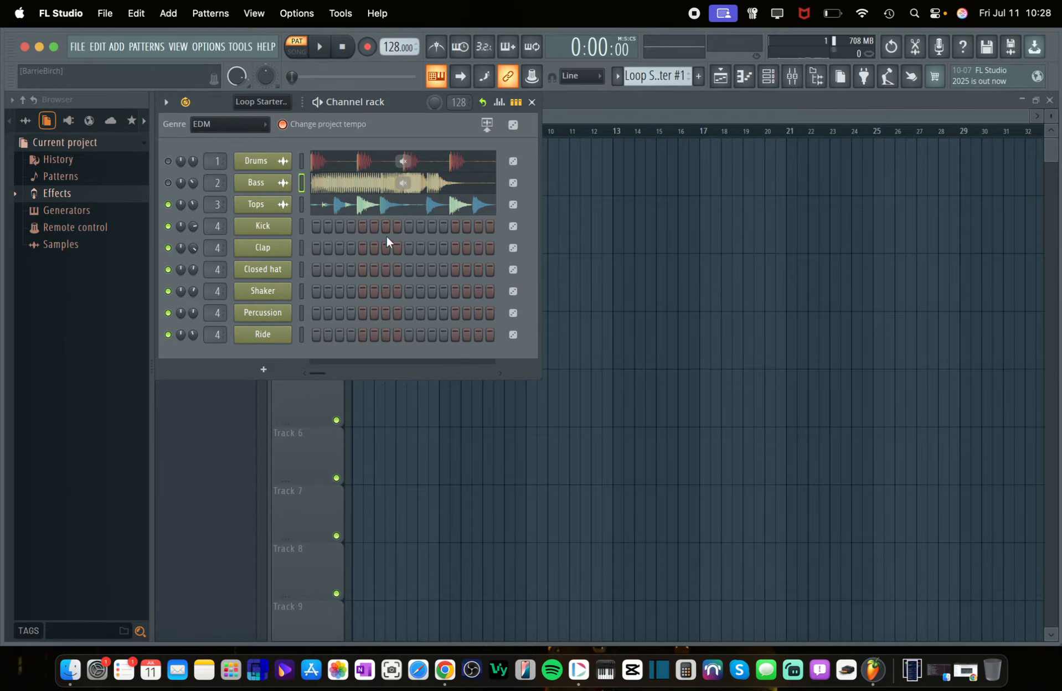
Undo the last Loop Starter sample load and play the pattern repeatedly to hear the previous Tops loop
click(97, 47)
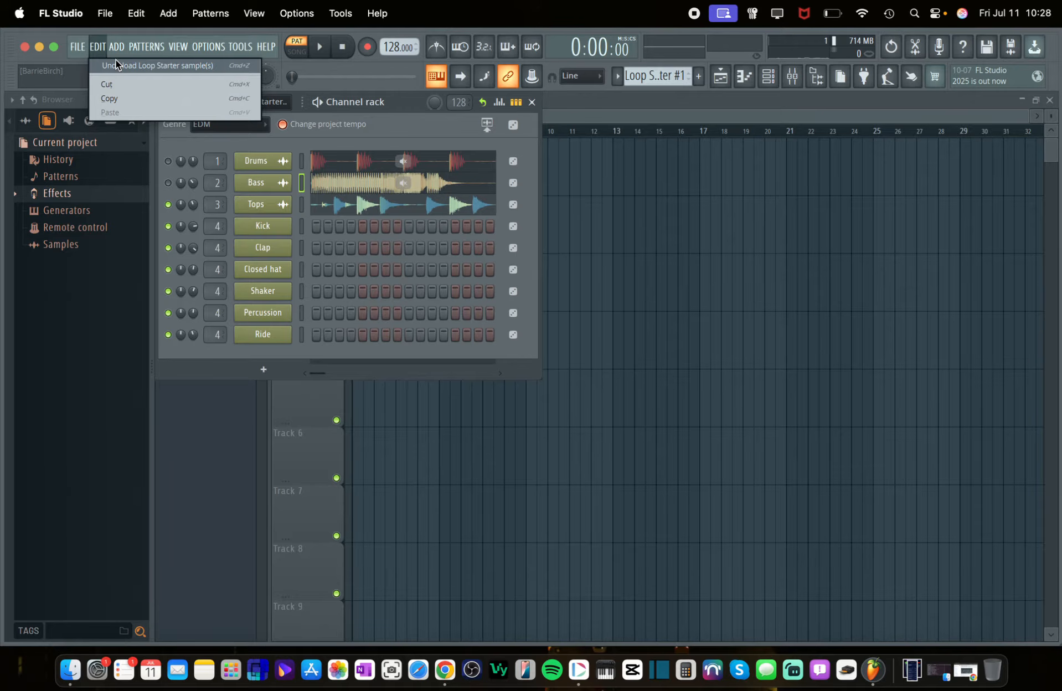
click(116, 65)
key(space)
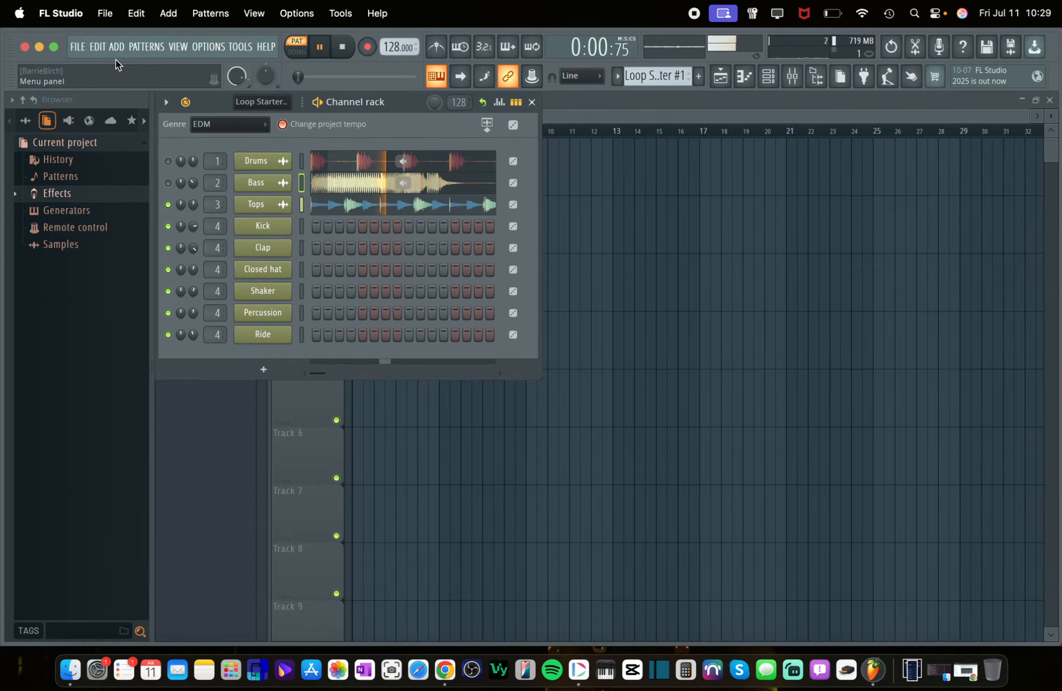
key(space)
key(space)
click(284, 124)
key(space)
key(space)
click(323, 124)
key(space)
key(space)
key(space)
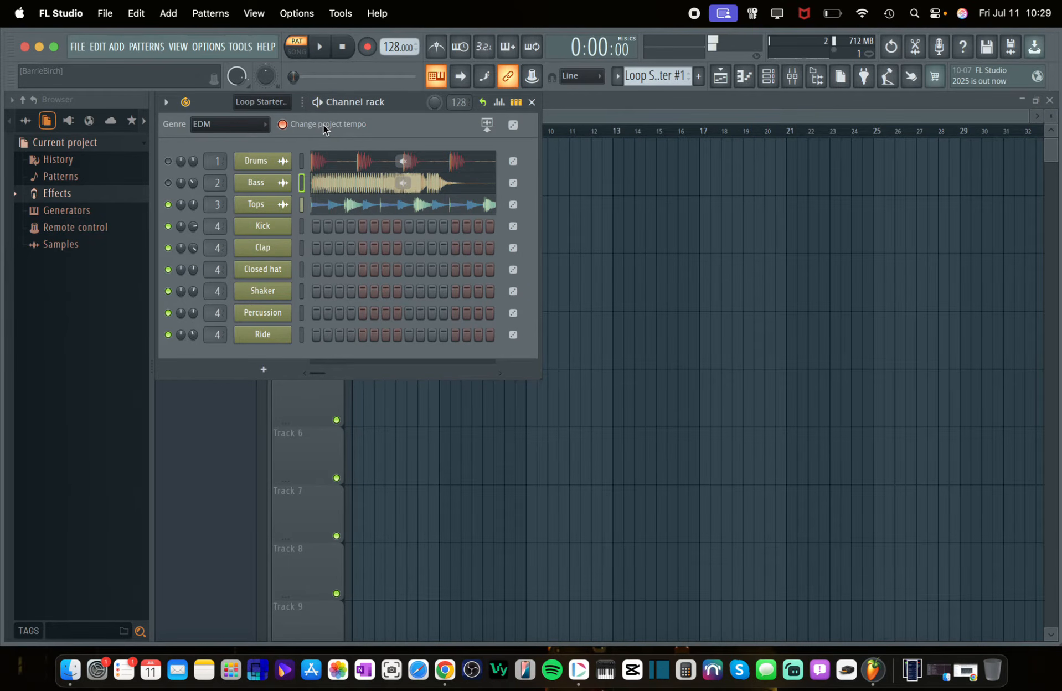
Redo the Loop Starter sample load and play the pattern to check the restored Tops loop
click(107, 52)
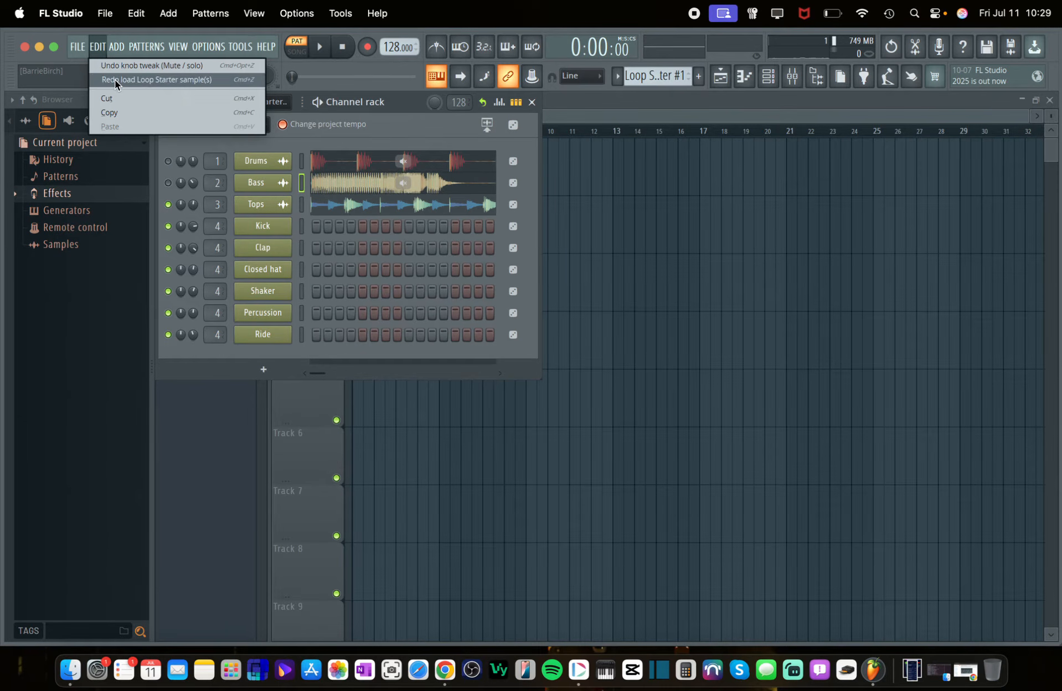
click(115, 78)
key(space)
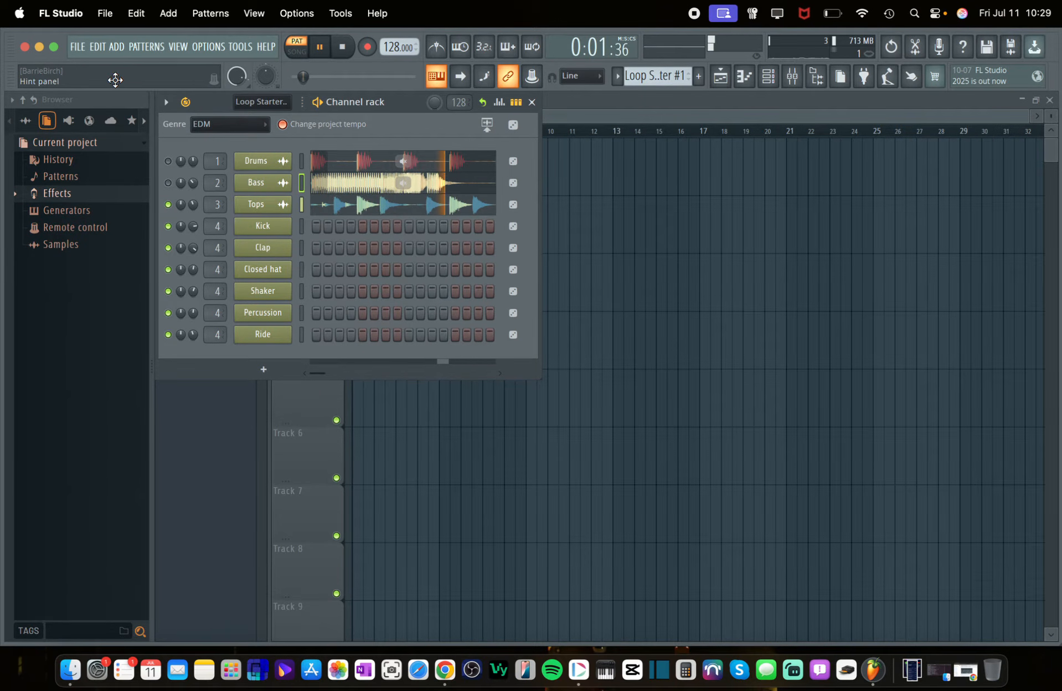
key(space)
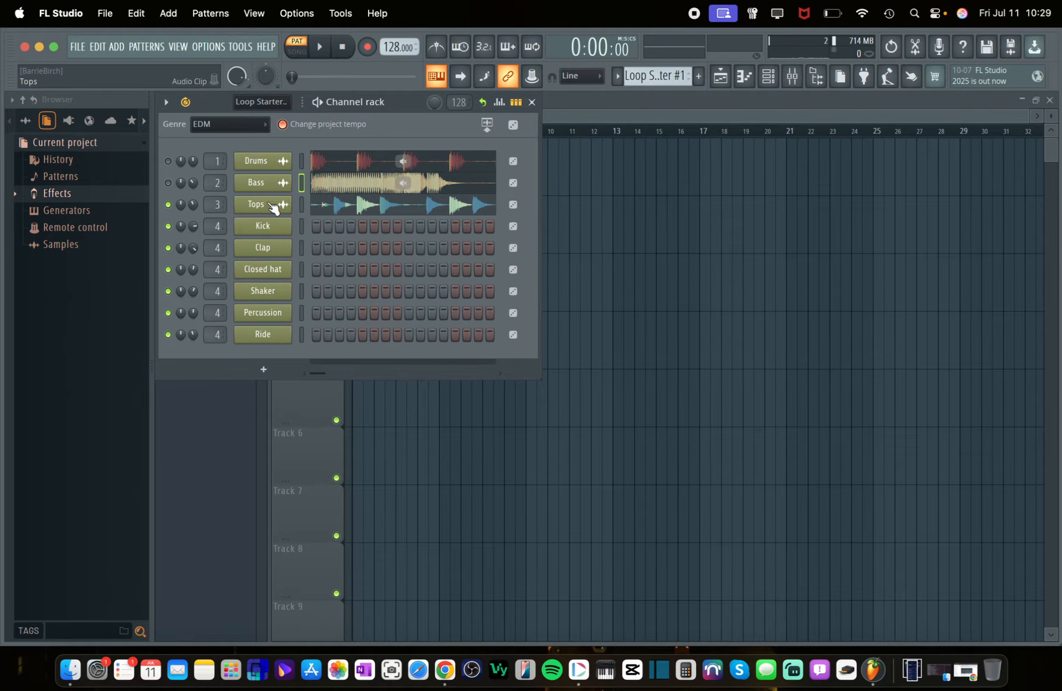
Send the Loop Starter loops to the playlist and unmute the Bass and Drums tracks while playing the arrangement
click(487, 125)
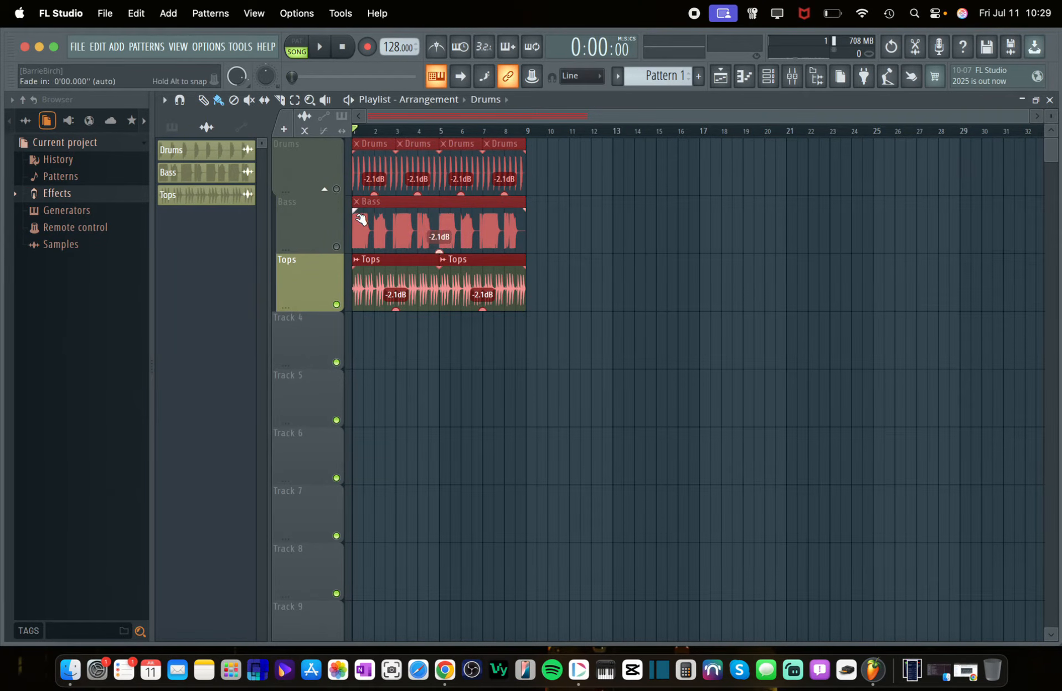
key(space)
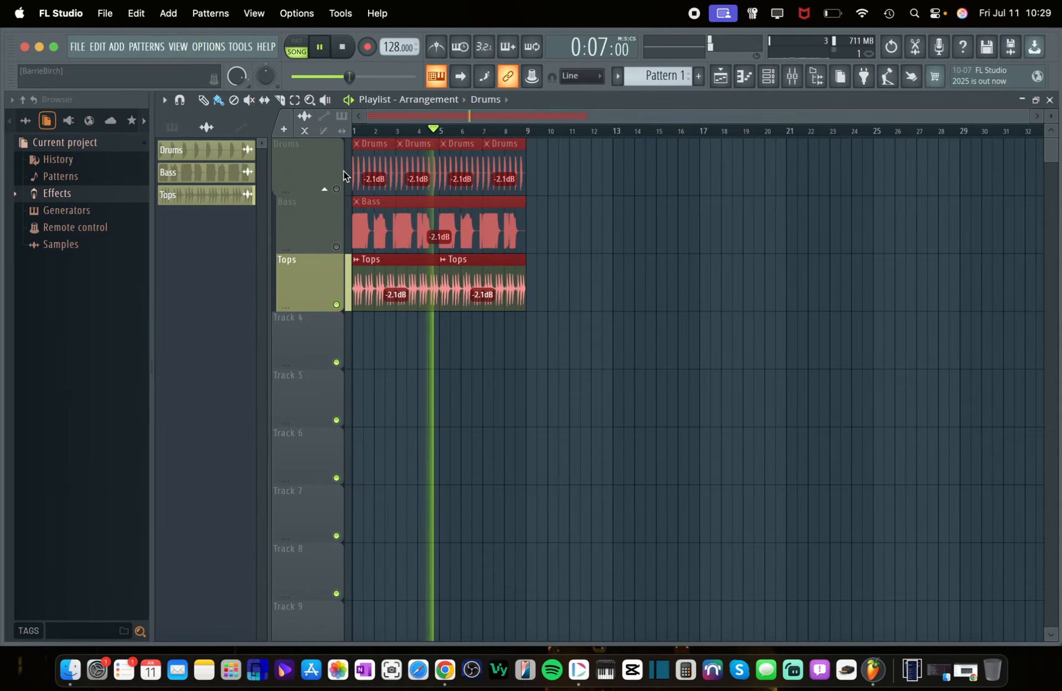
click(336, 246)
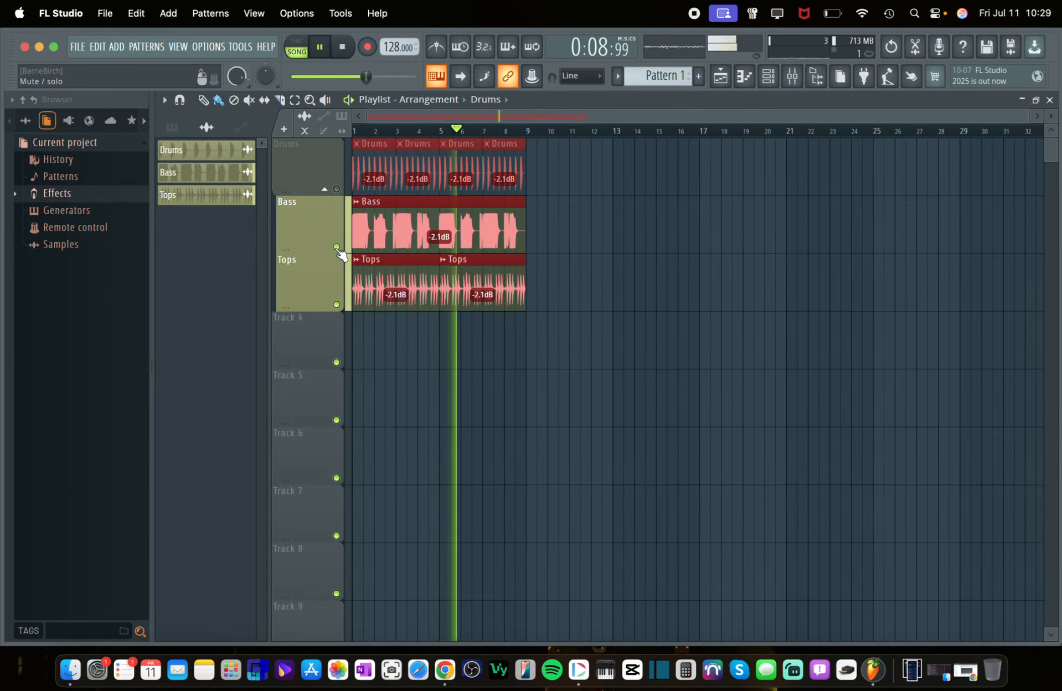
click(336, 189)
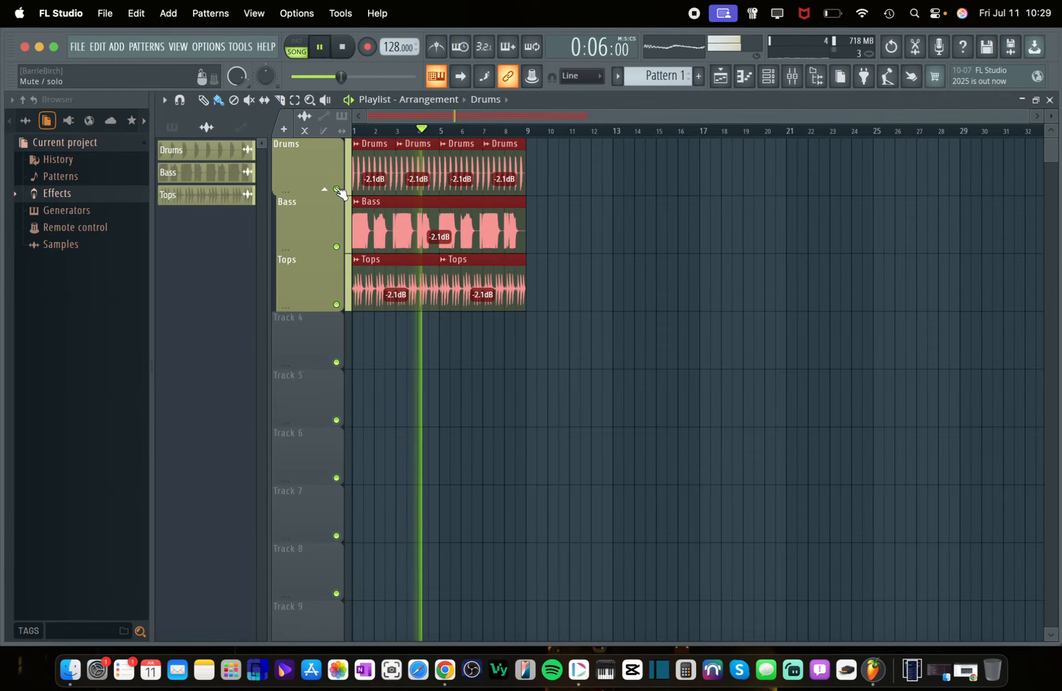
key(space)
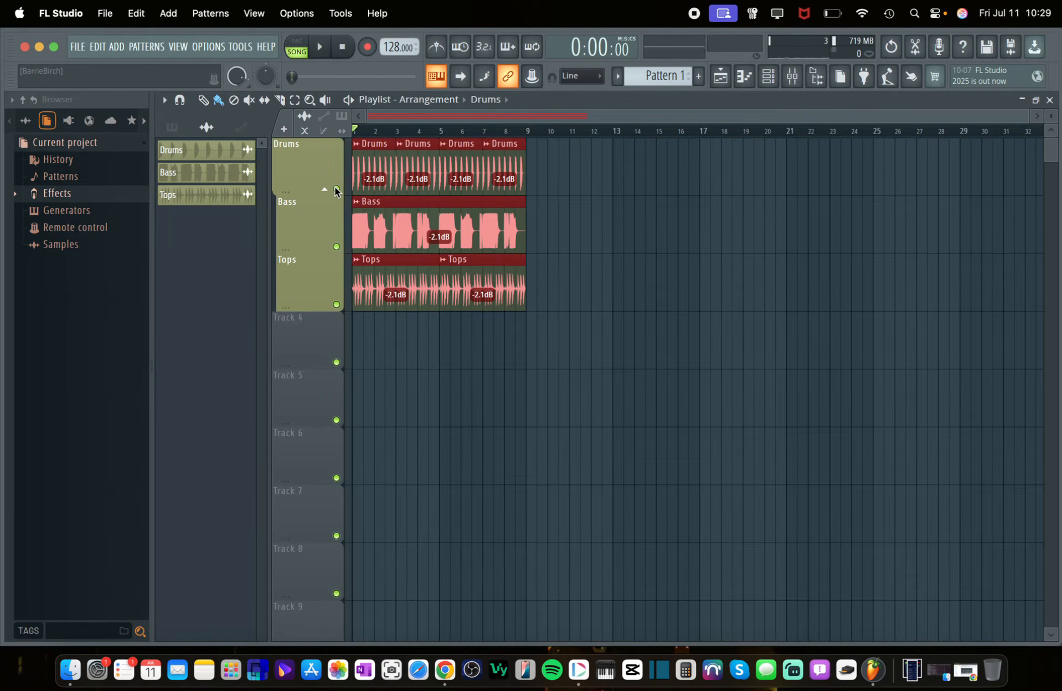
Open the "New series: Learn FL Studio" article from the FL Studio news in the browser and skim it
click(984, 82)
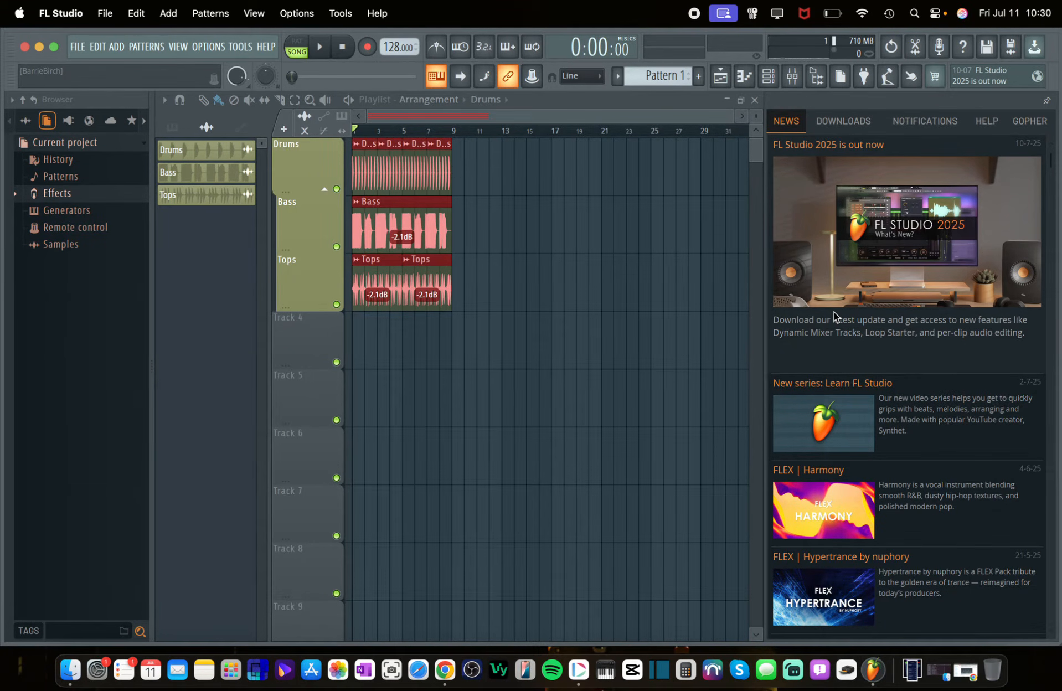
click(930, 415)
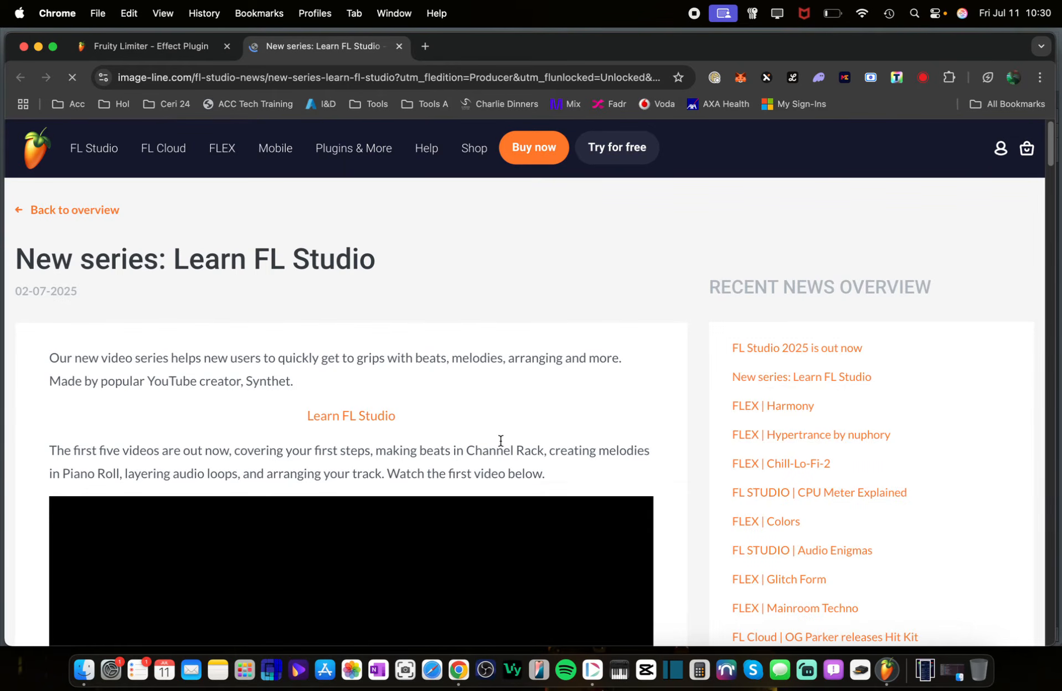
scroll(500, 441, down, 2)
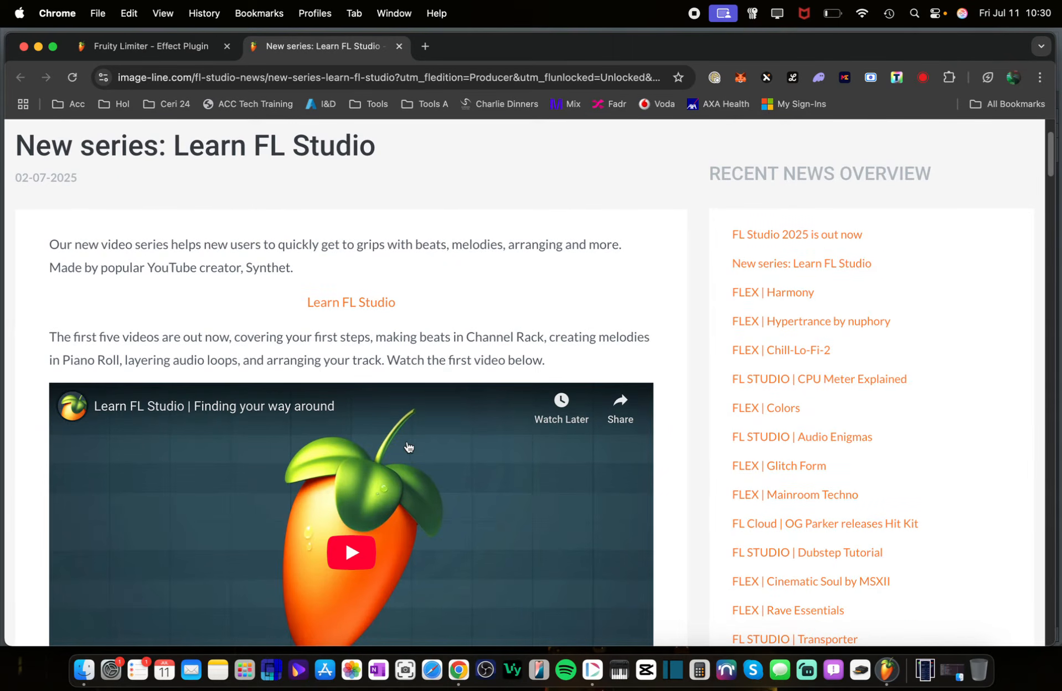
scroll(409, 446, down, 3)
scroll(411, 443, up, 5)
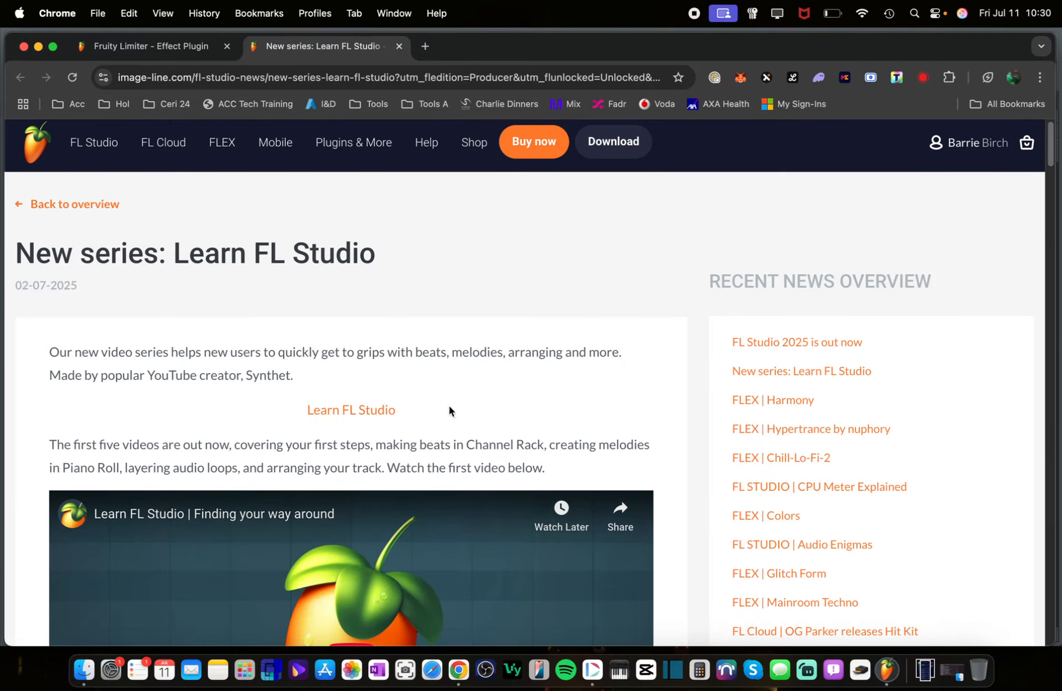
Open the "FL Studio 2025 is out now" article and read through its list of main features and updates
click(776, 344)
scroll(546, 424, down, 3)
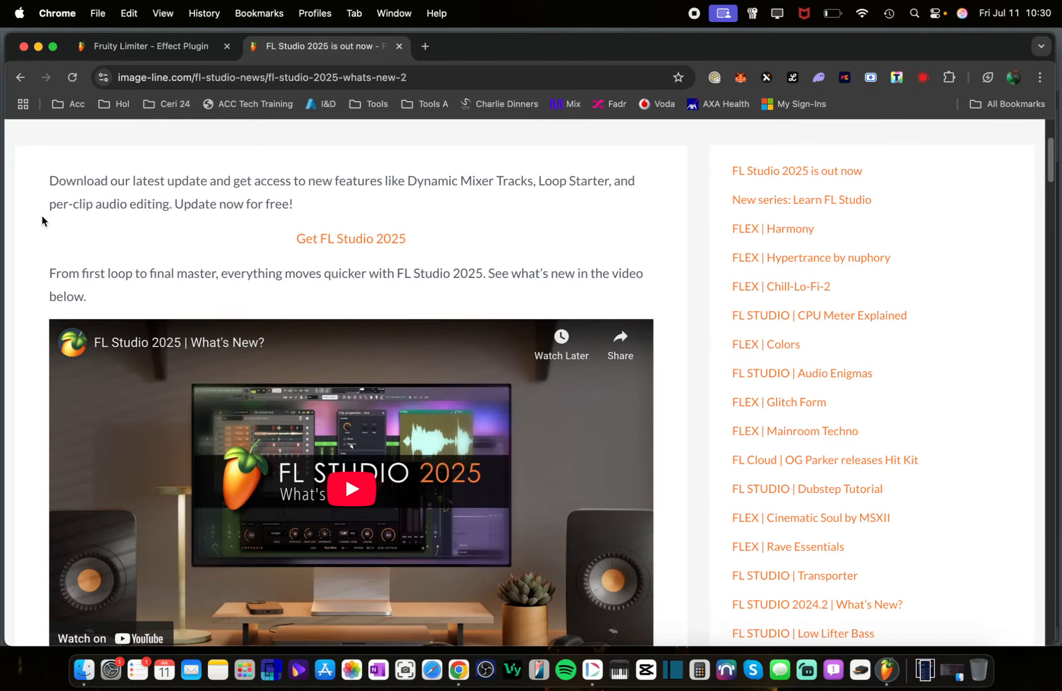
scroll(585, 224, down, 3)
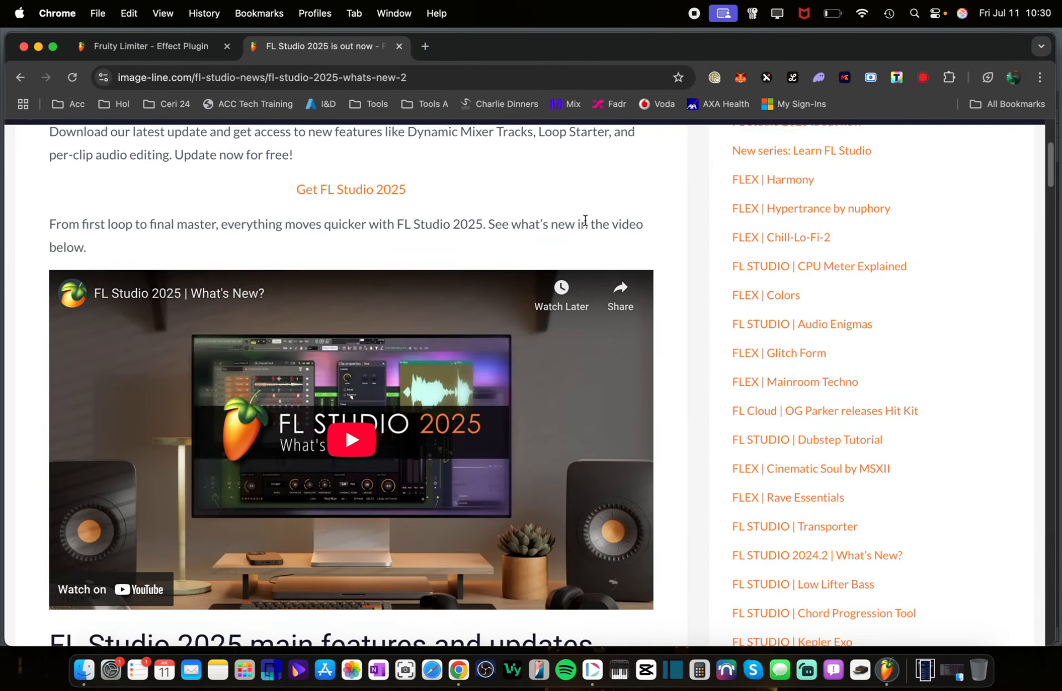
scroll(585, 220, down, 10)
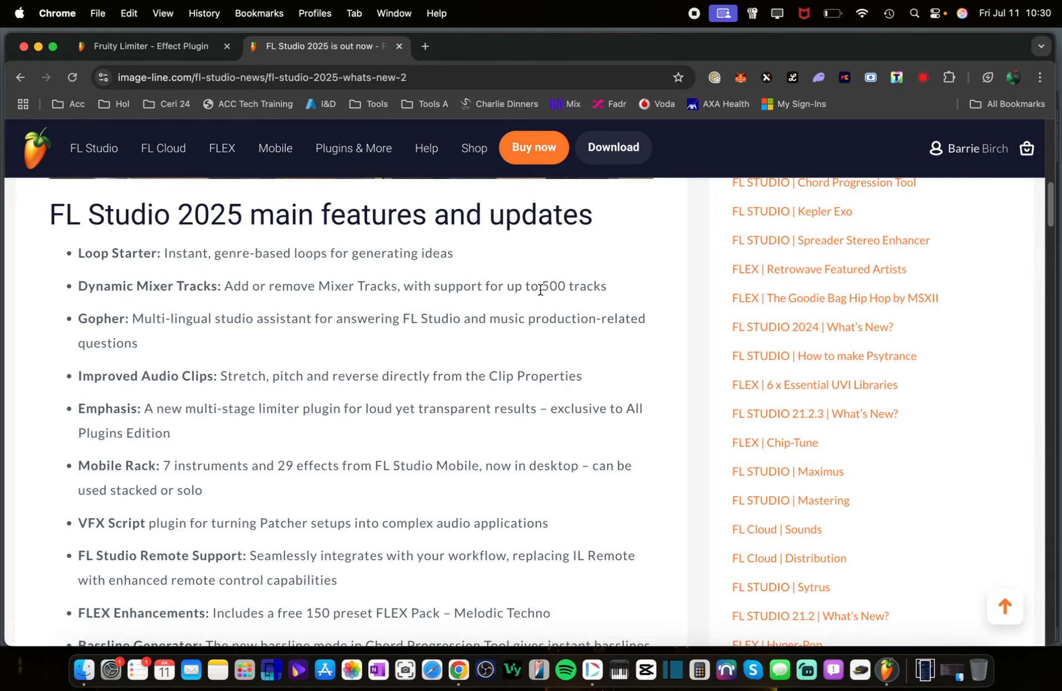
scroll(532, 316, down, 3)
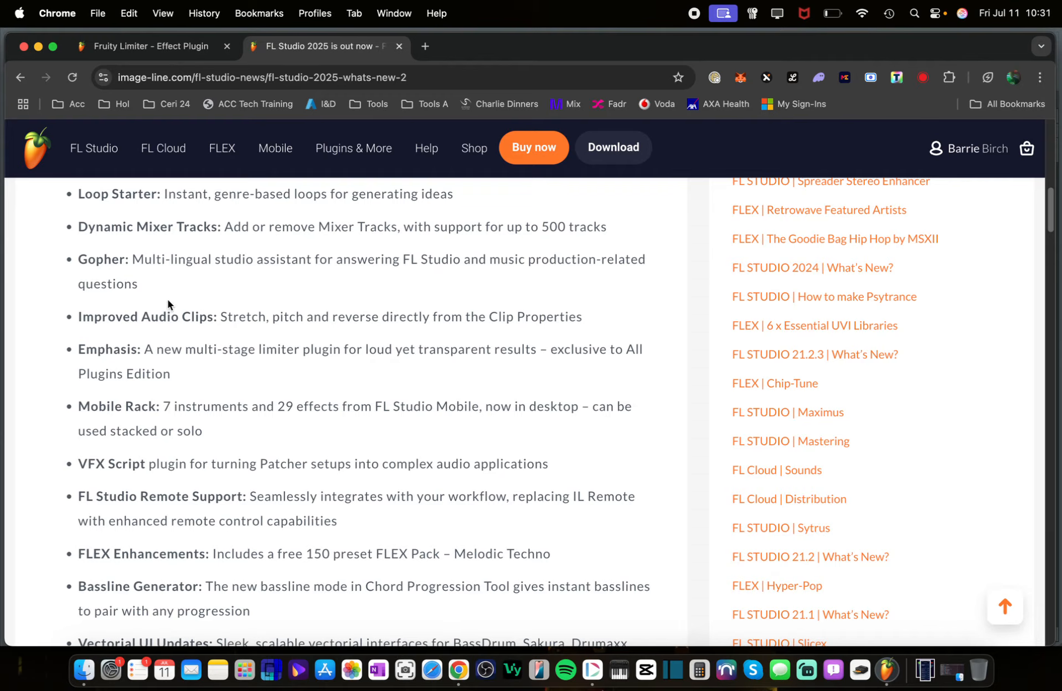
scroll(293, 287, down, 3)
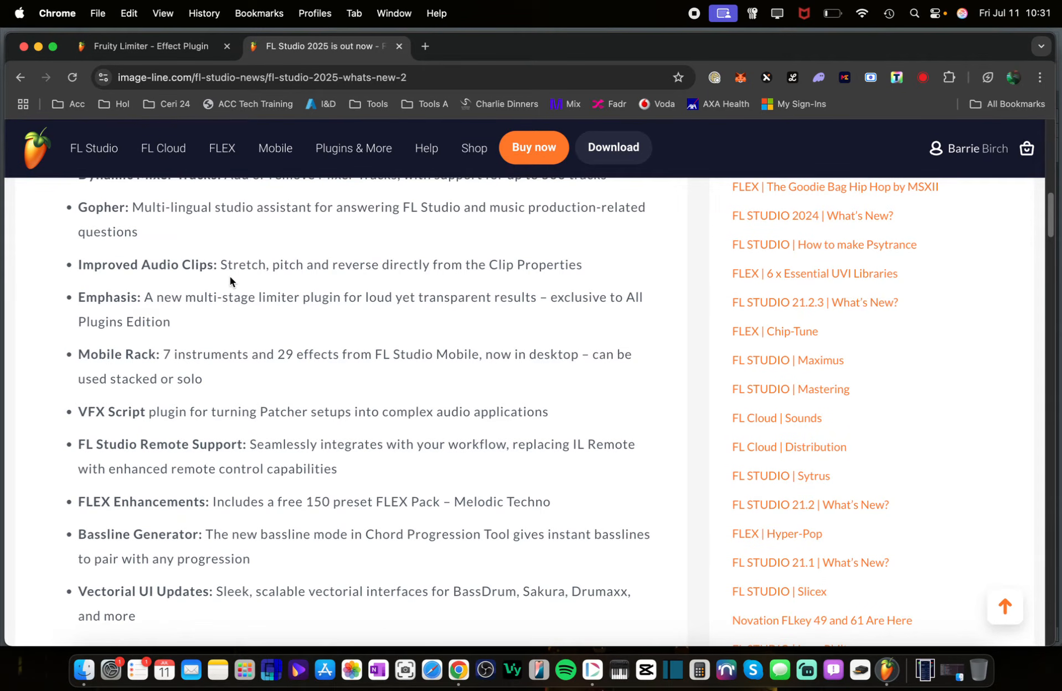
scroll(637, 286, down, 3)
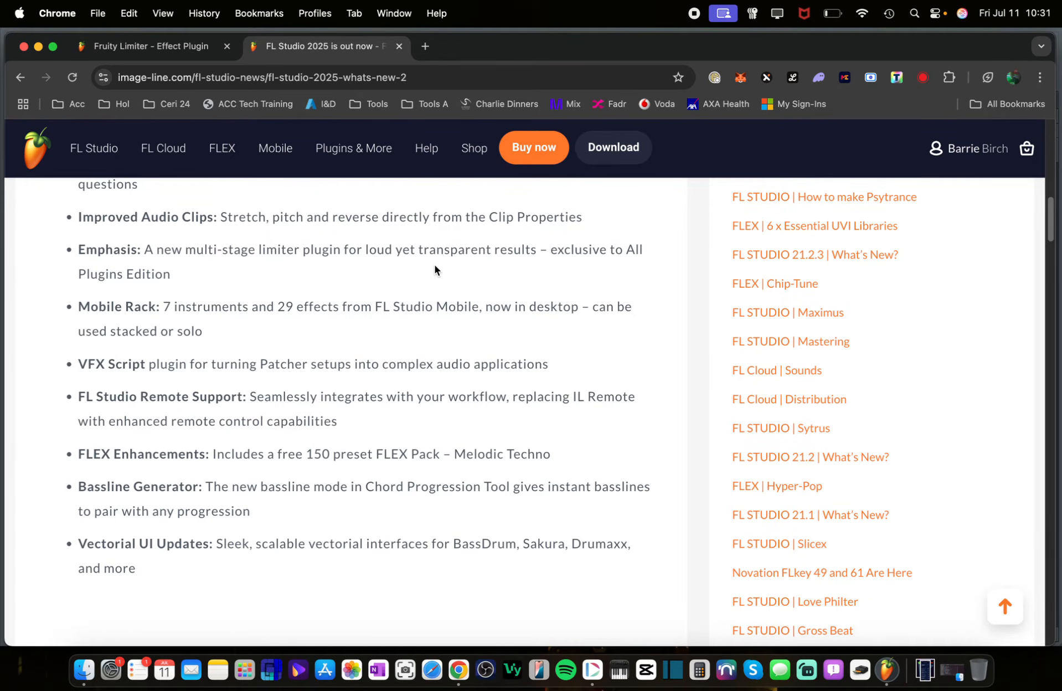
scroll(434, 264, down, 5)
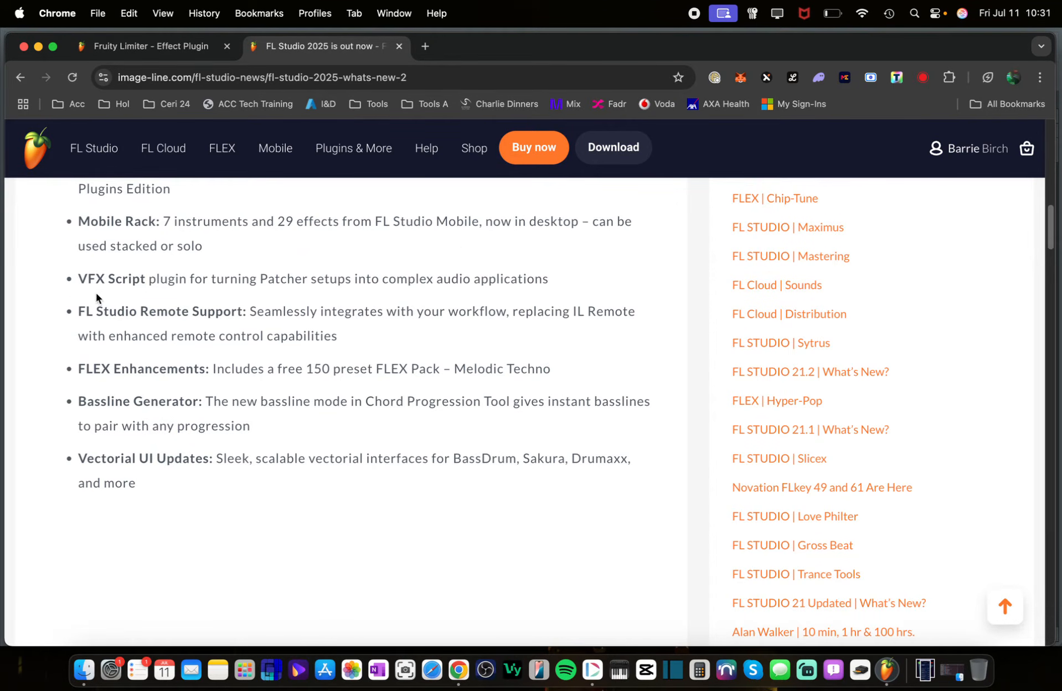
scroll(141, 296, down, 3)
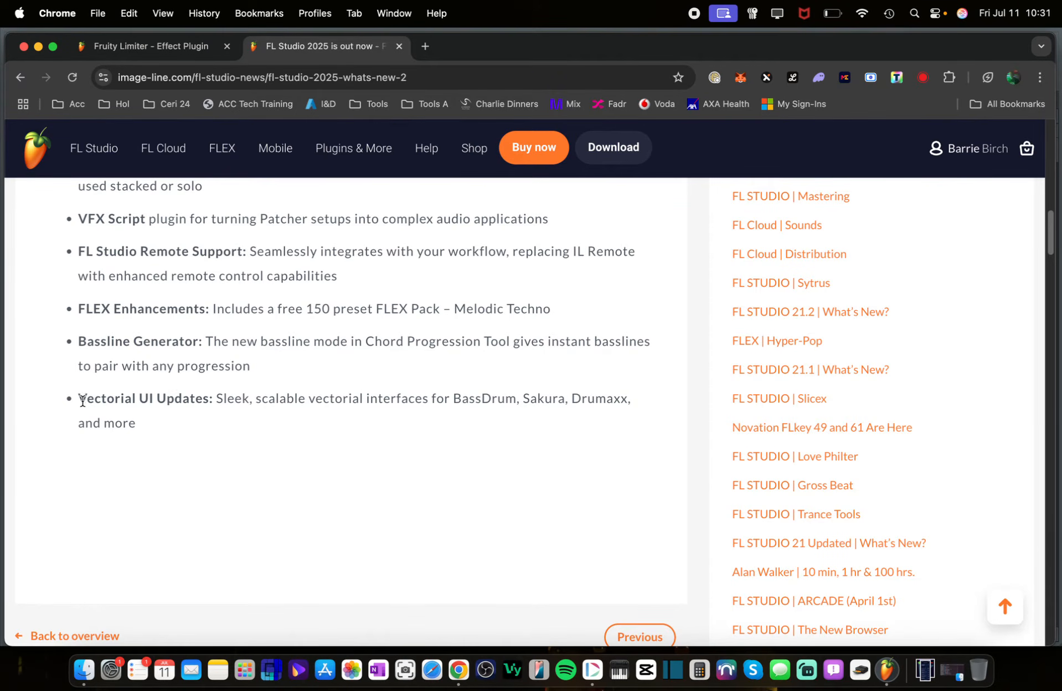
Skim the rest of the "FL Studio 2025 is out now" article, close it and return to FL Studio
scroll(311, 440, down, 5)
scroll(312, 441, up, 15)
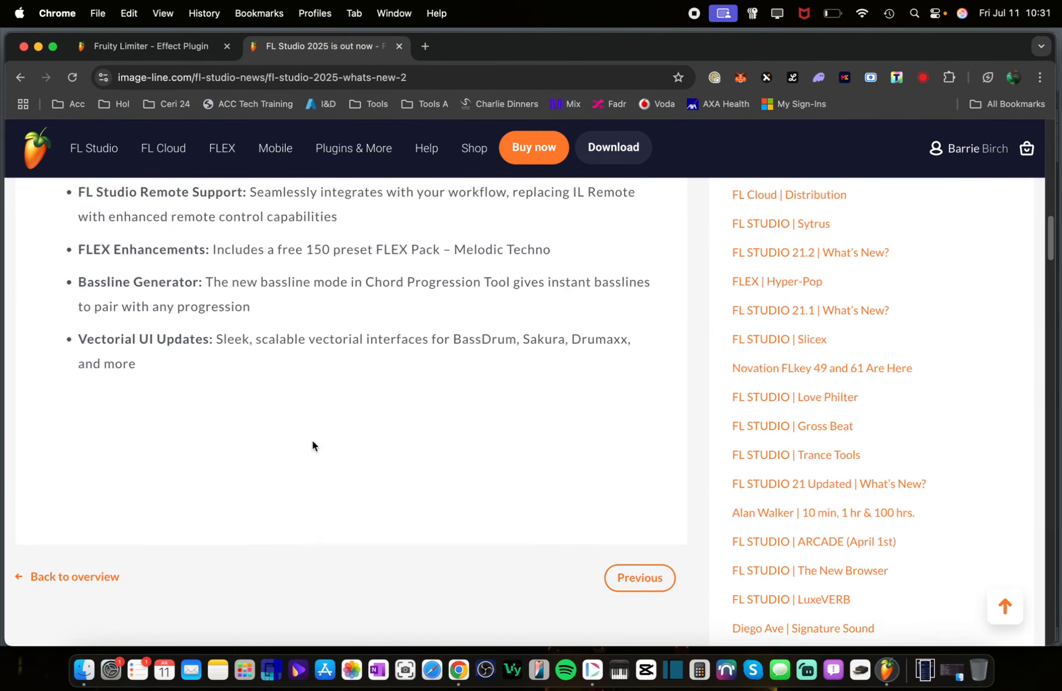
click(398, 48)
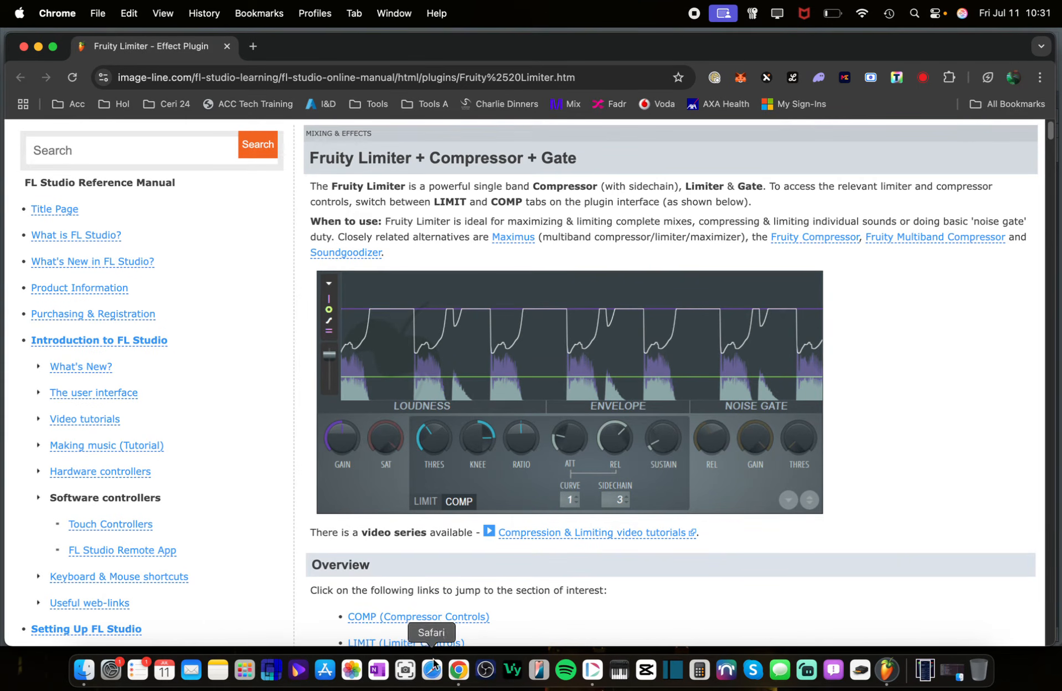
click(886, 669)
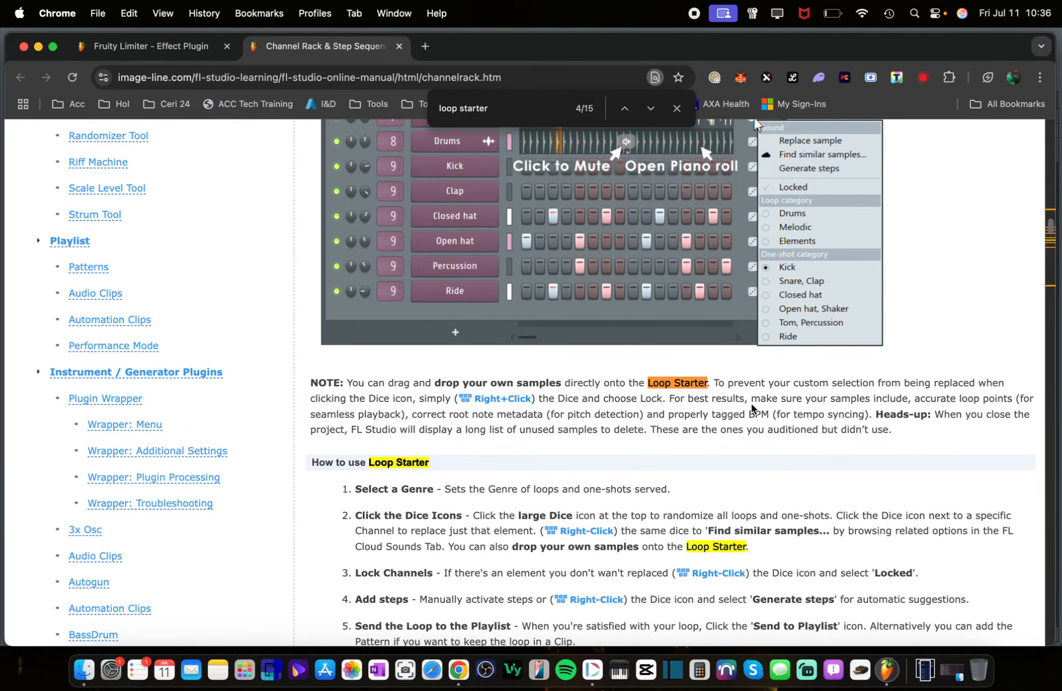
Examine the annotated Loop Starter diagram and its usage notes on the Channel Rack page of the online manual
scroll(751, 435, up, 5)
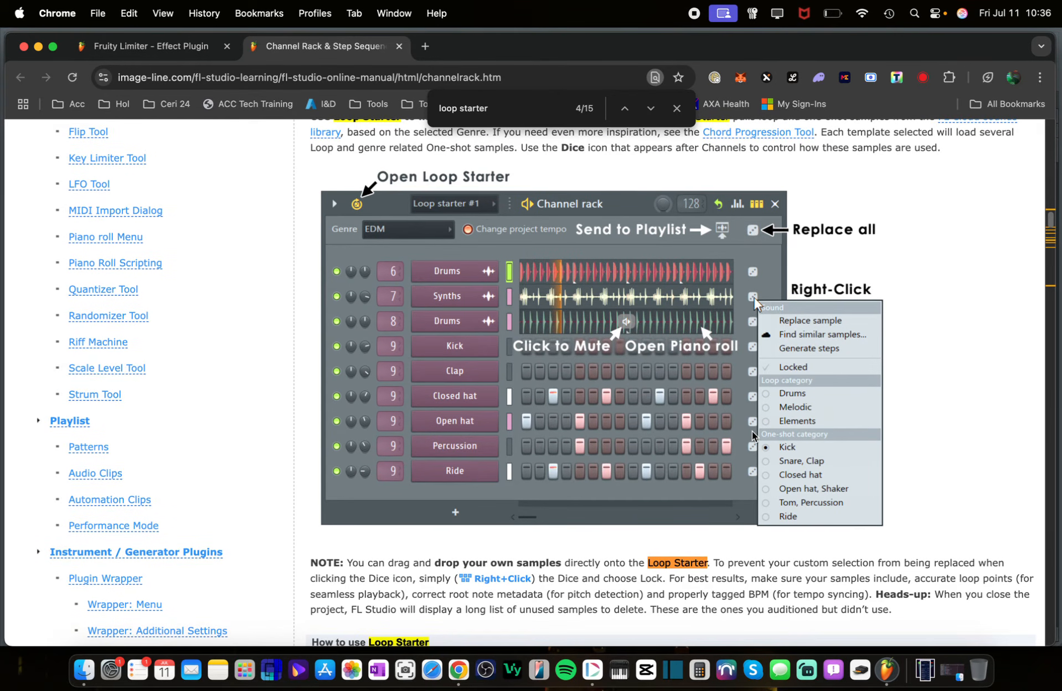
scroll(752, 435, down, 1)
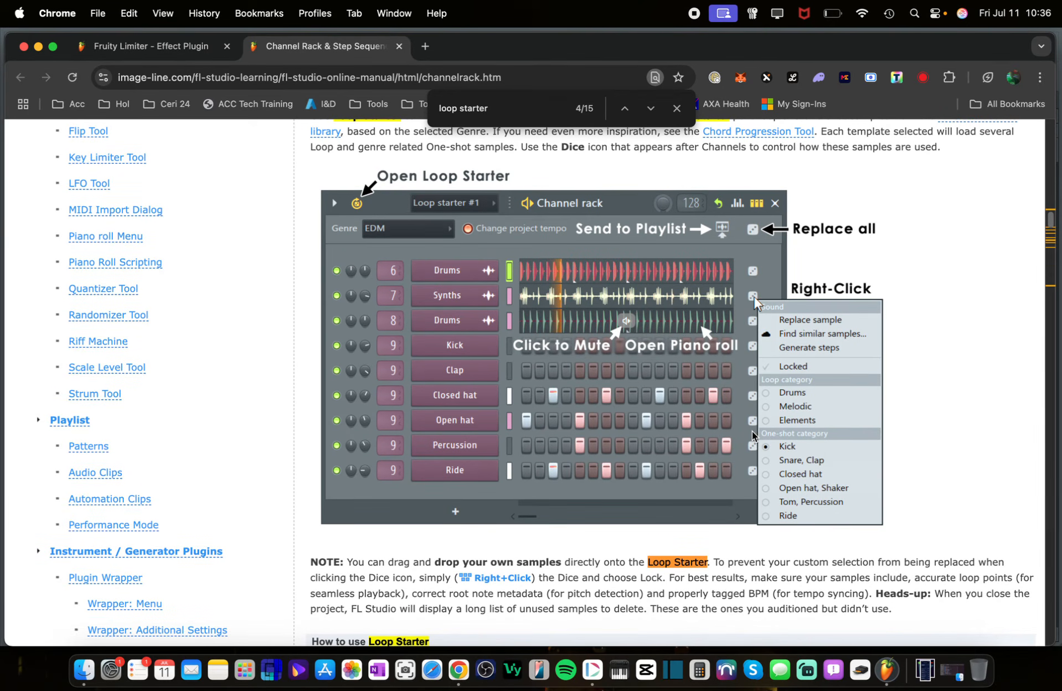
scroll(754, 436, down, 1)
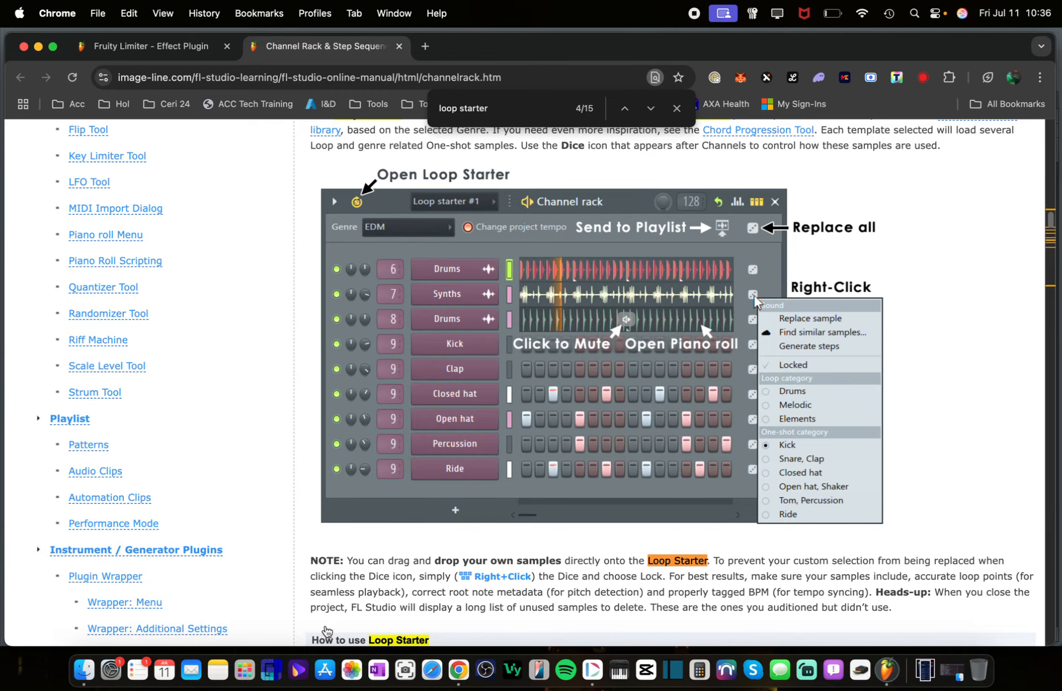
Switch to FL Studio, show Loop Starter in the Channel rack, set its genre to Techno and audition the loops
key(super+Tab)
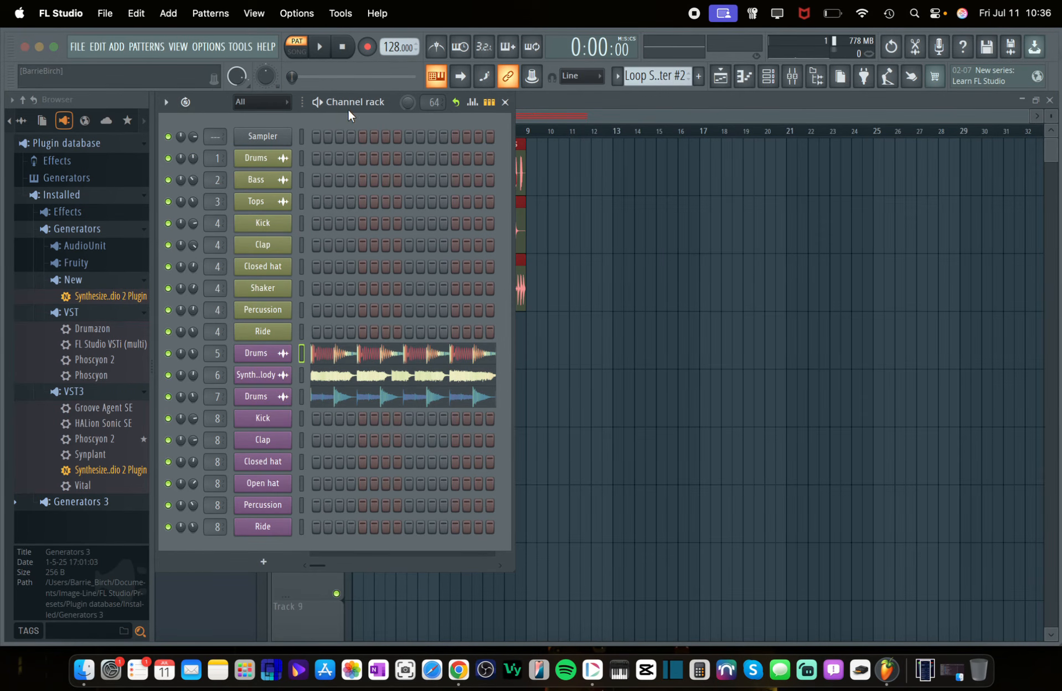
click(186, 103)
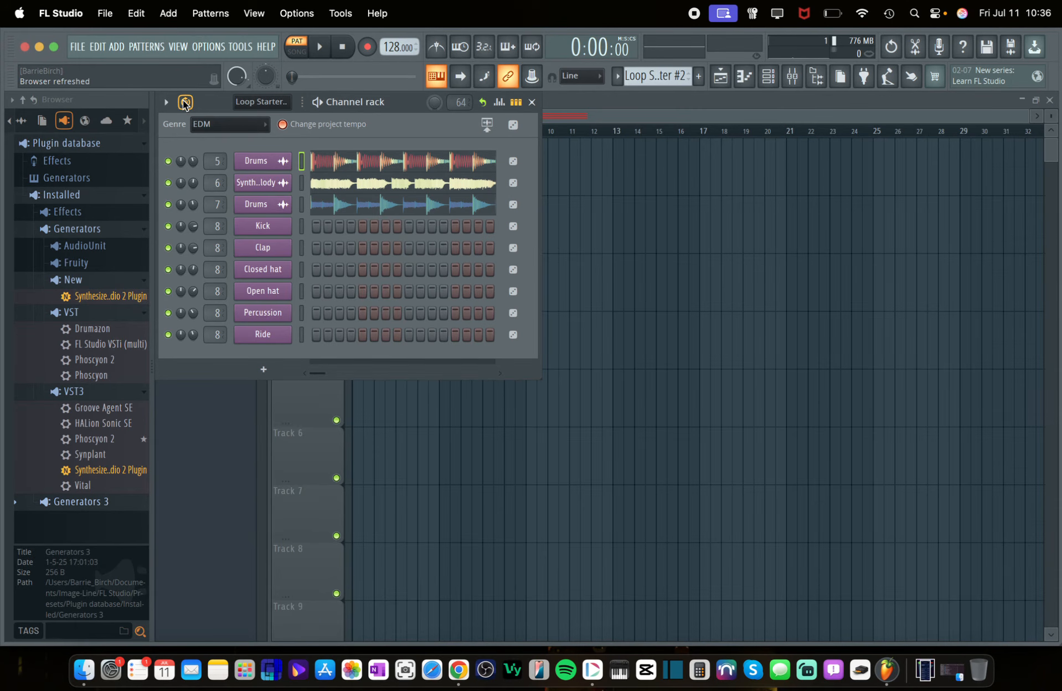
click(231, 124)
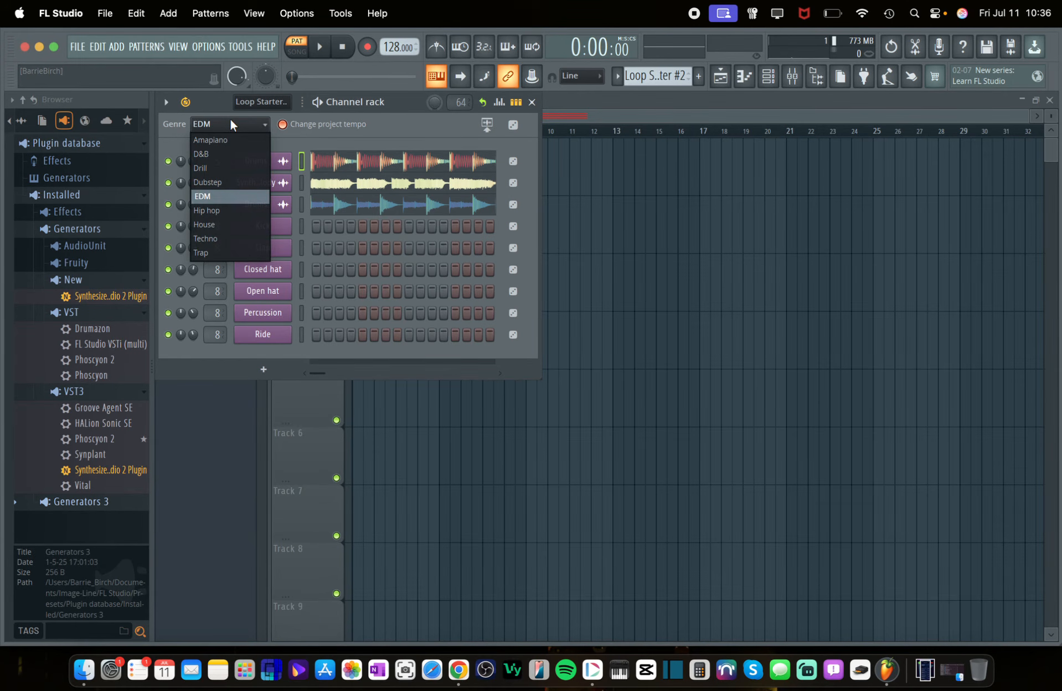
click(230, 239)
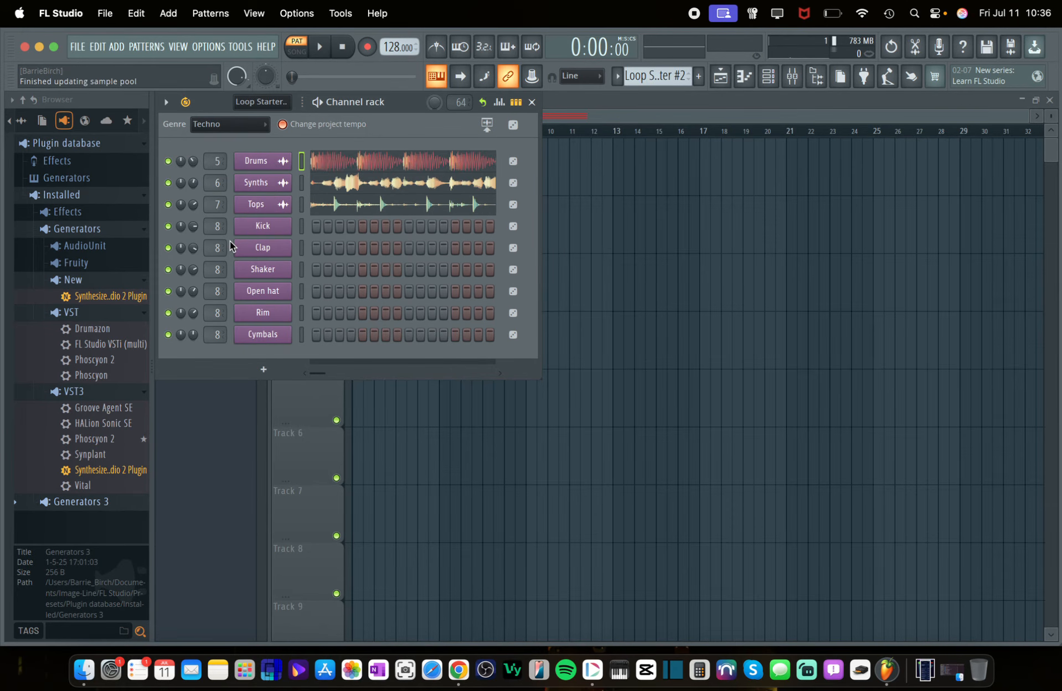
key(space)
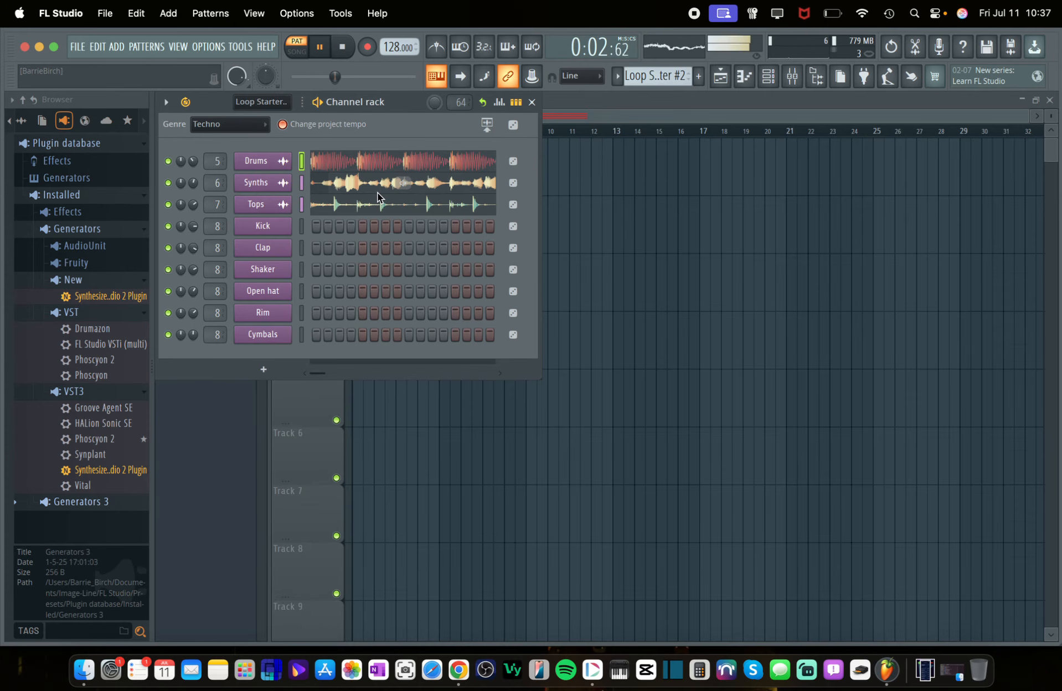
key(space)
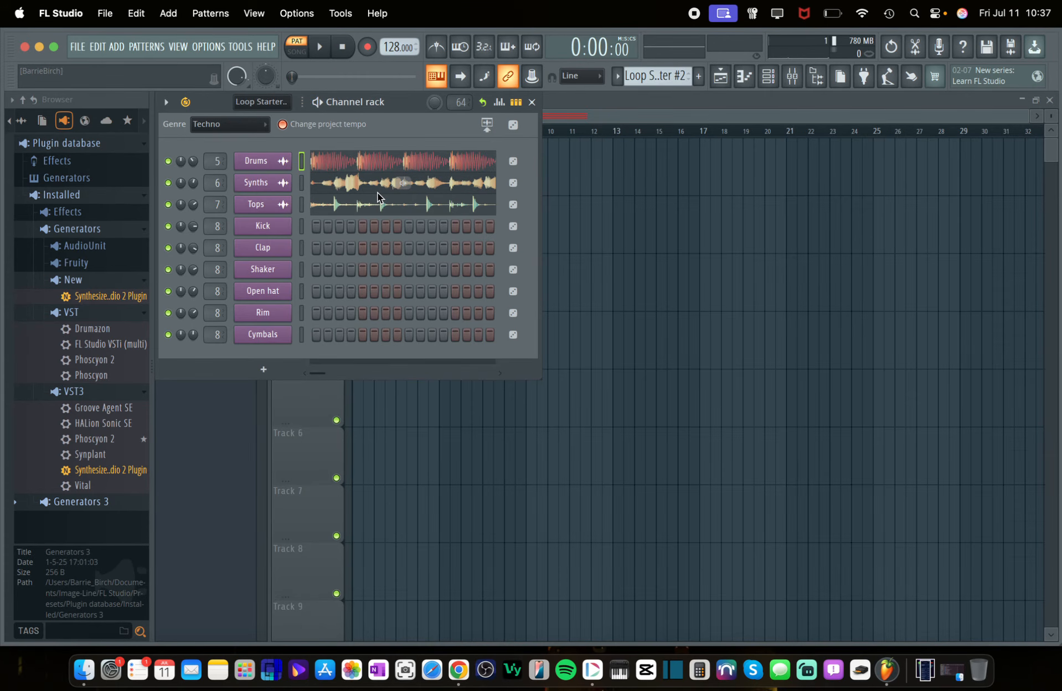
key(space)
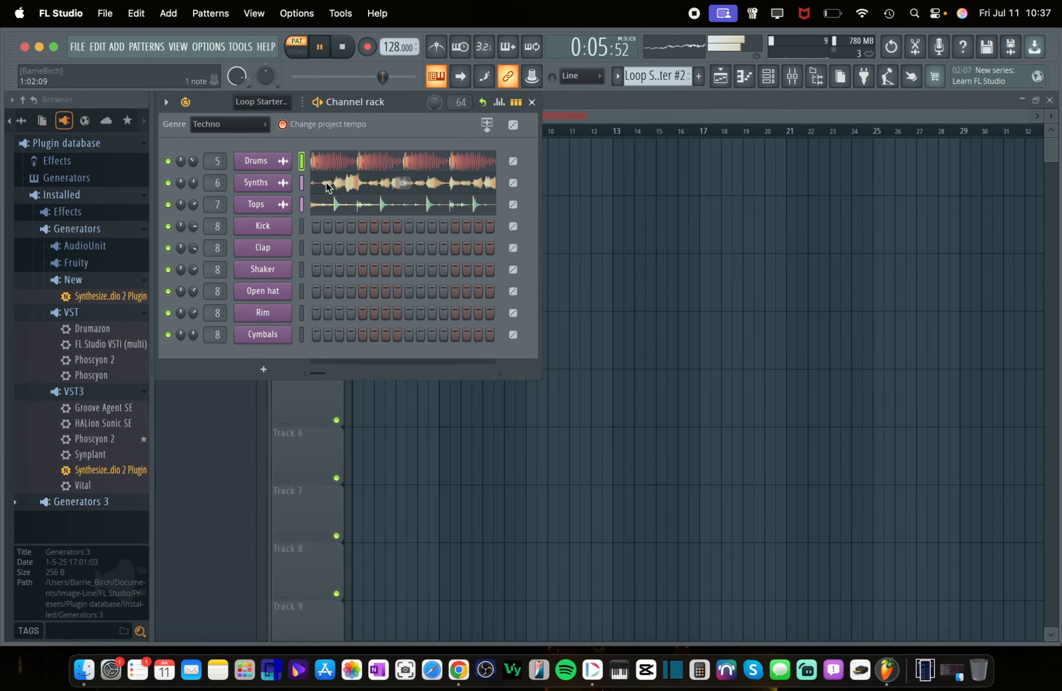
key(space)
Change the Loop Starter genre to Amapiano and replace the second channel's loop twice while the pattern plays
click(244, 121)
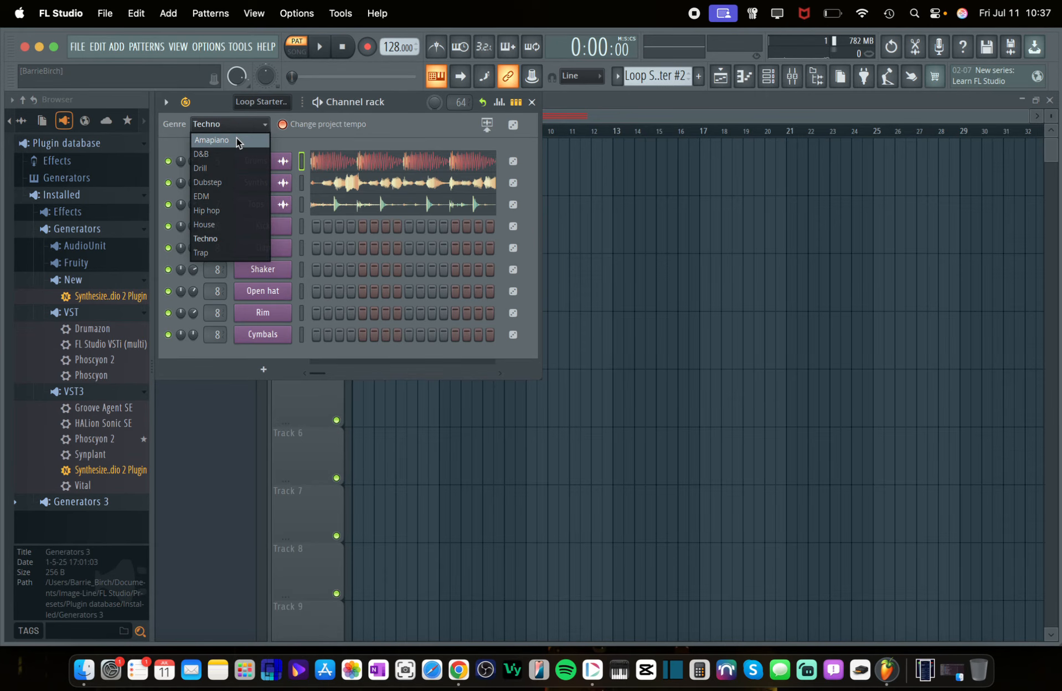
click(236, 139)
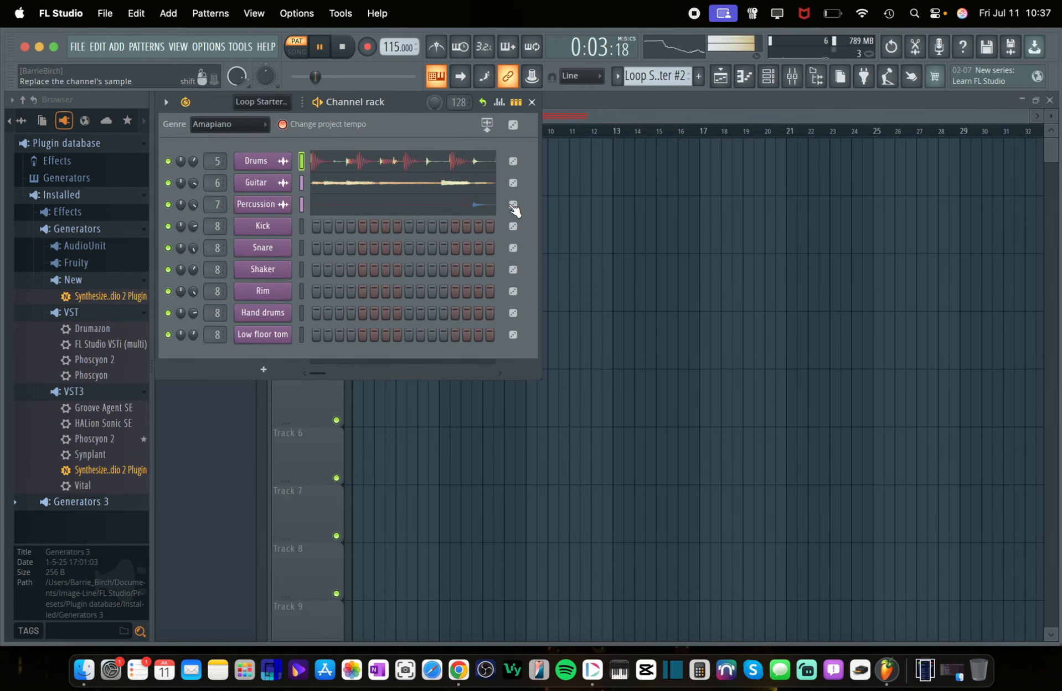
click(513, 183)
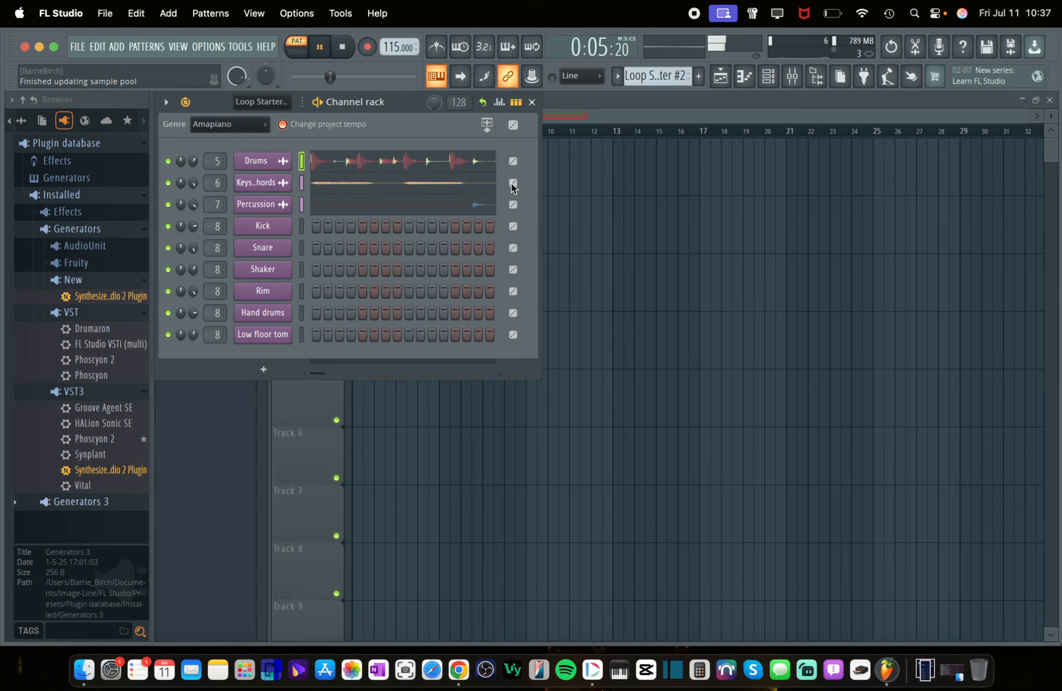
click(513, 183)
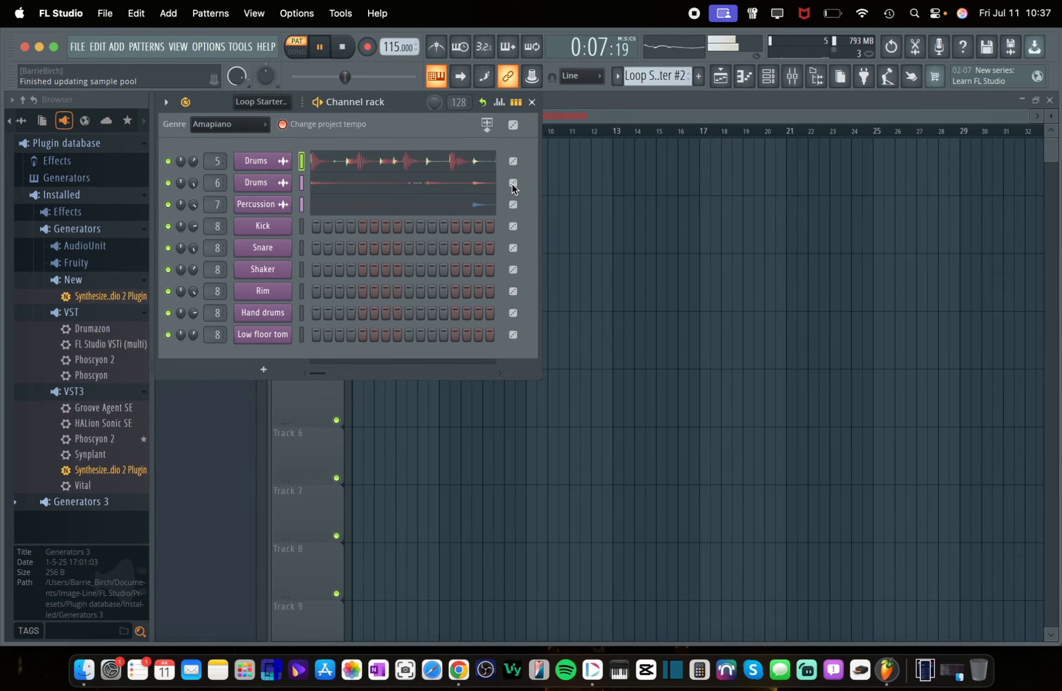
key(space)
Set the Loop Starter genre to D&B, randomise all its loops and one-shots, and audition the pattern
click(202, 128)
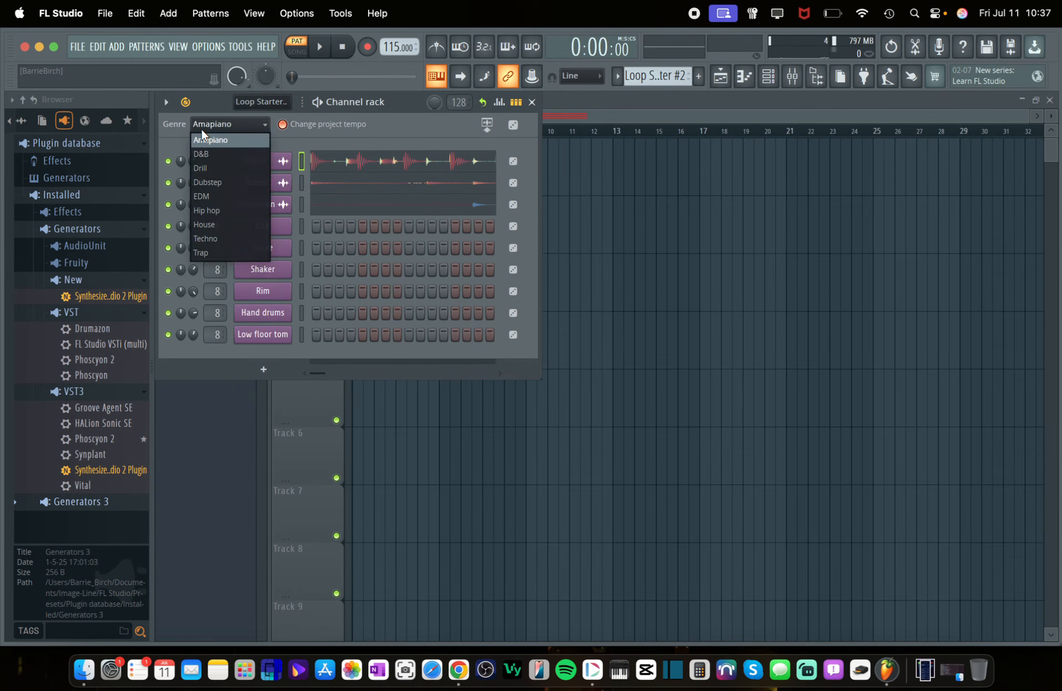
click(220, 153)
key(space)
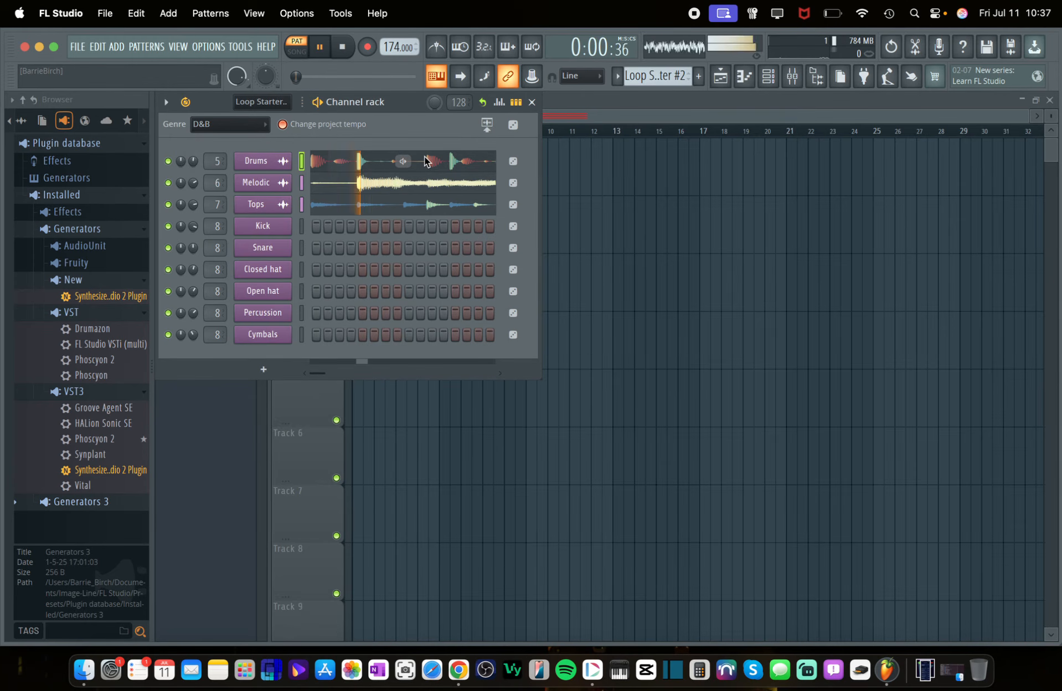
click(512, 125)
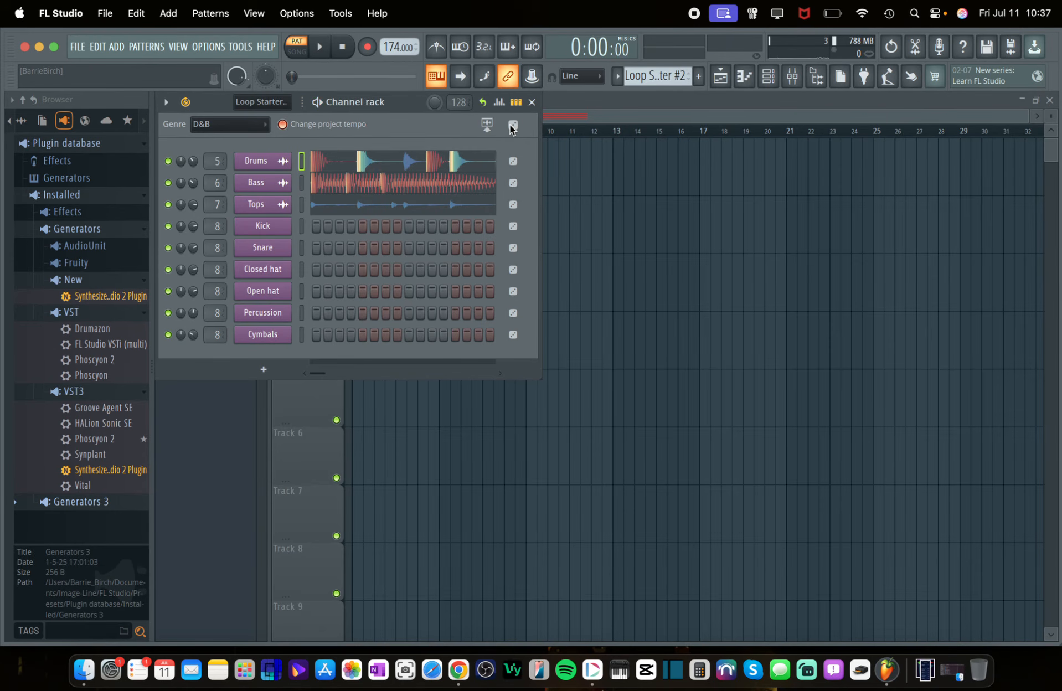
key(space)
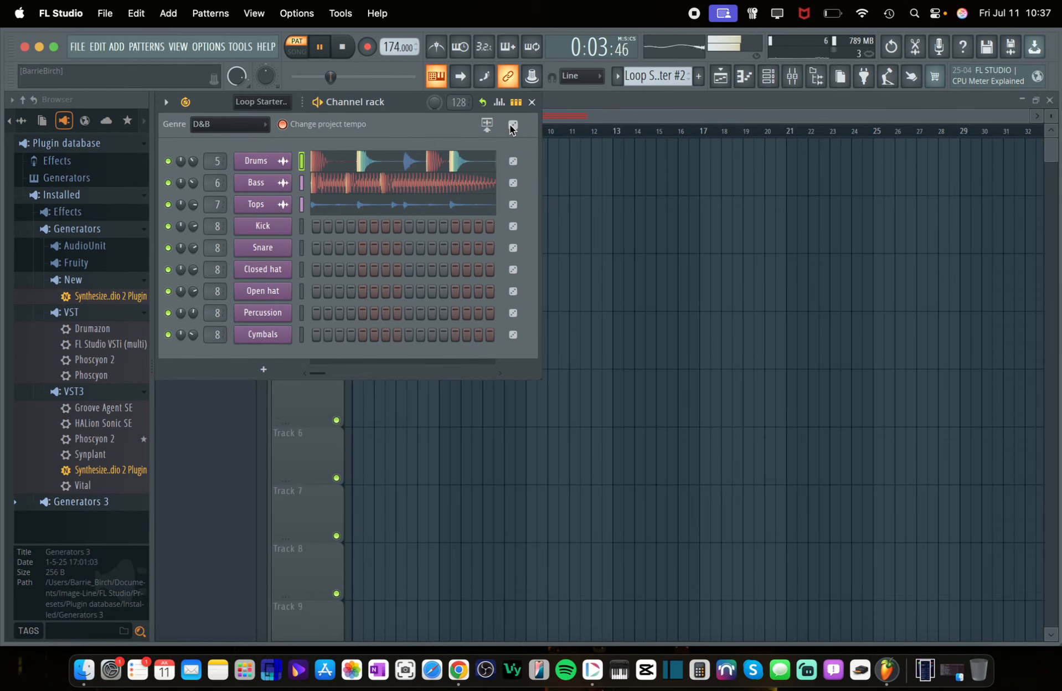
key(space)
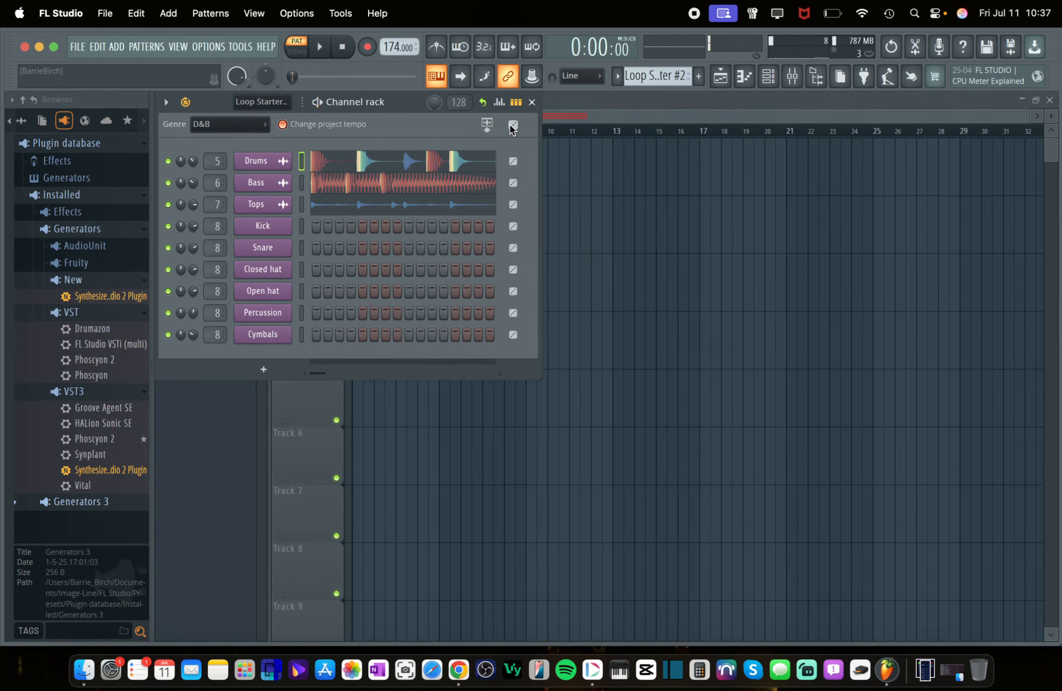
Set the Loop Starter genre to Drill and play the pattern, closing the Drums piano roll opened along the way
click(219, 120)
click(222, 170)
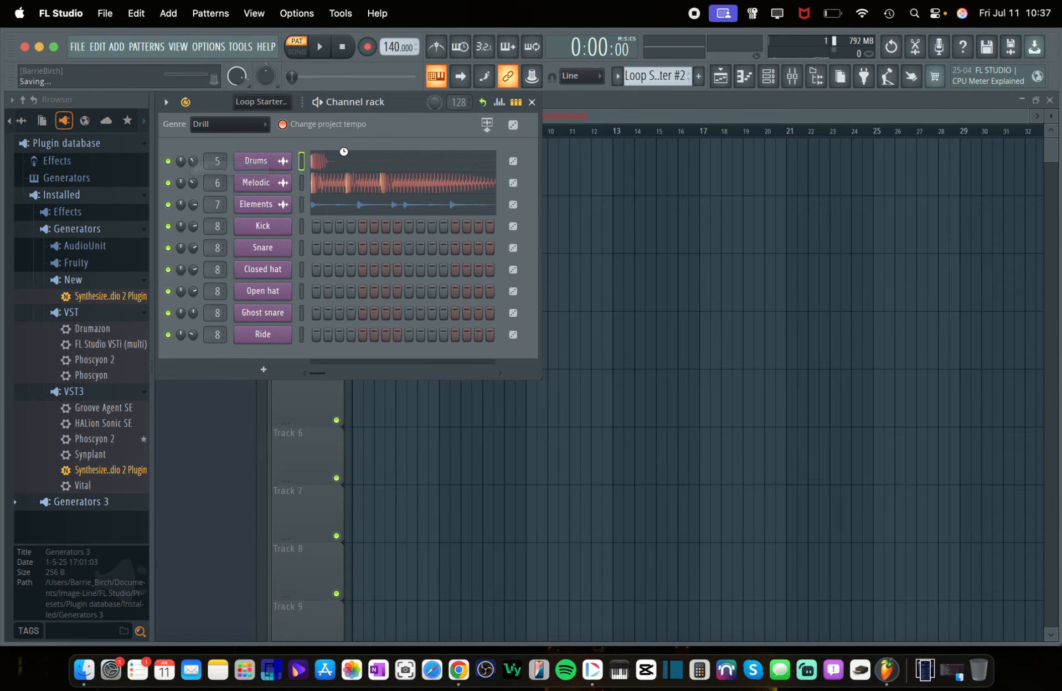
key(space)
click(346, 152)
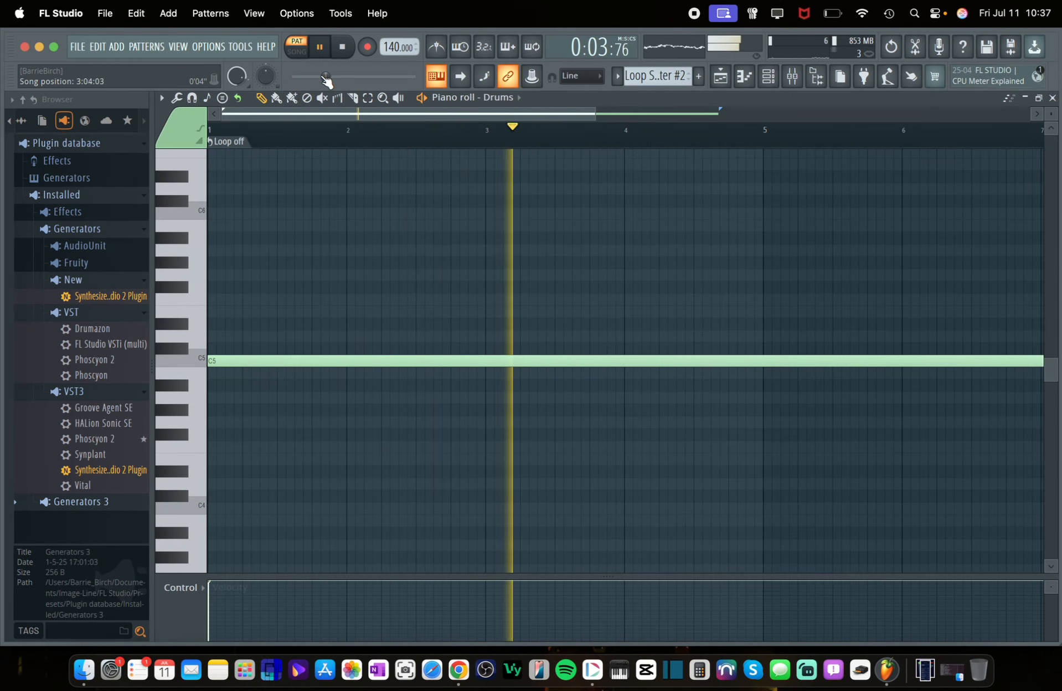
click(1051, 98)
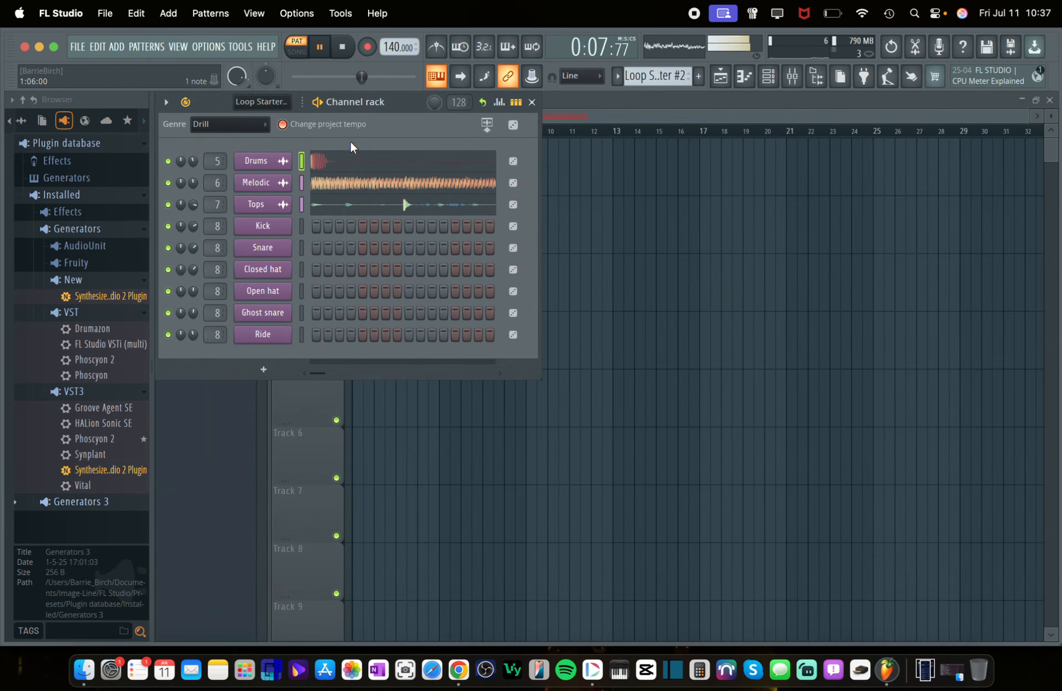
Audition the Dubstep genre in Loop Starter, followed by Hip hop
click(212, 123)
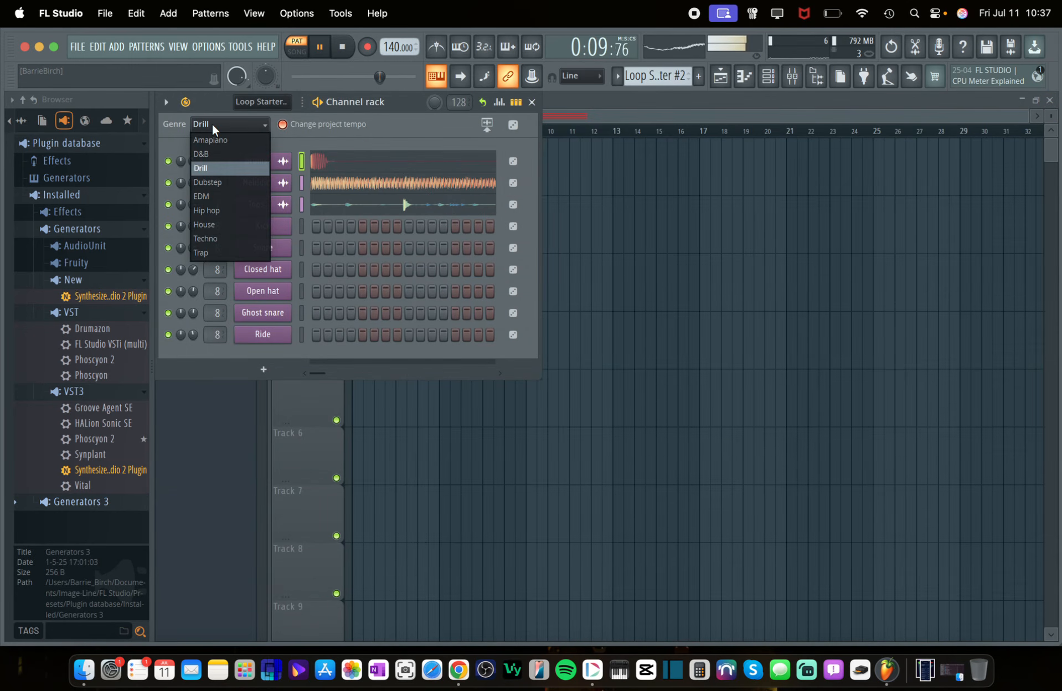
click(241, 181)
key(space)
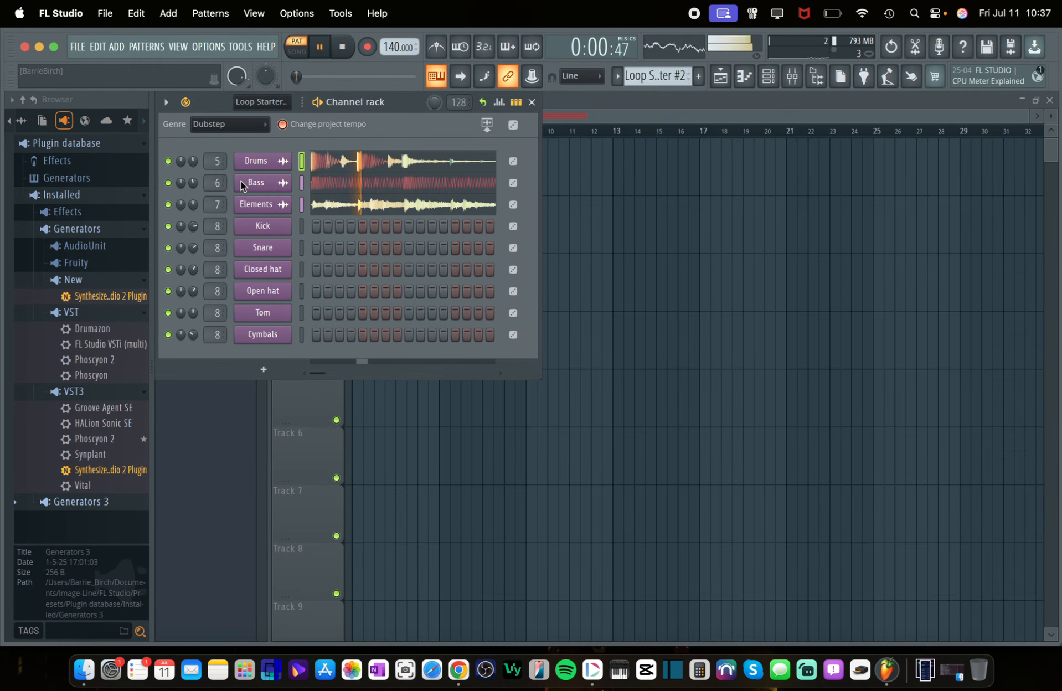
click(211, 123)
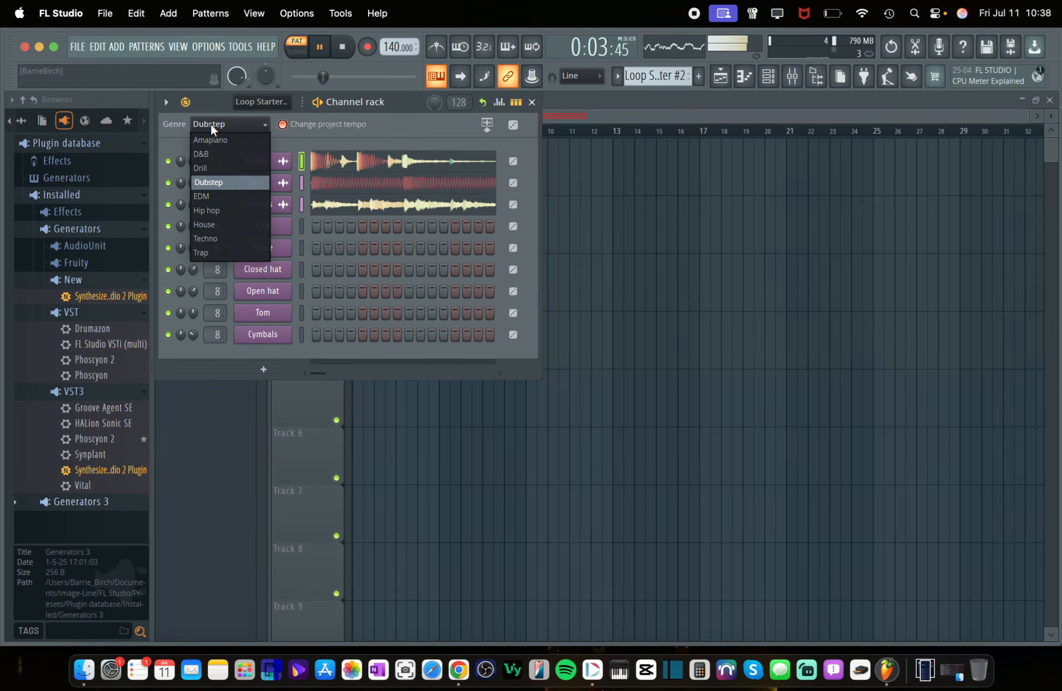
click(217, 209)
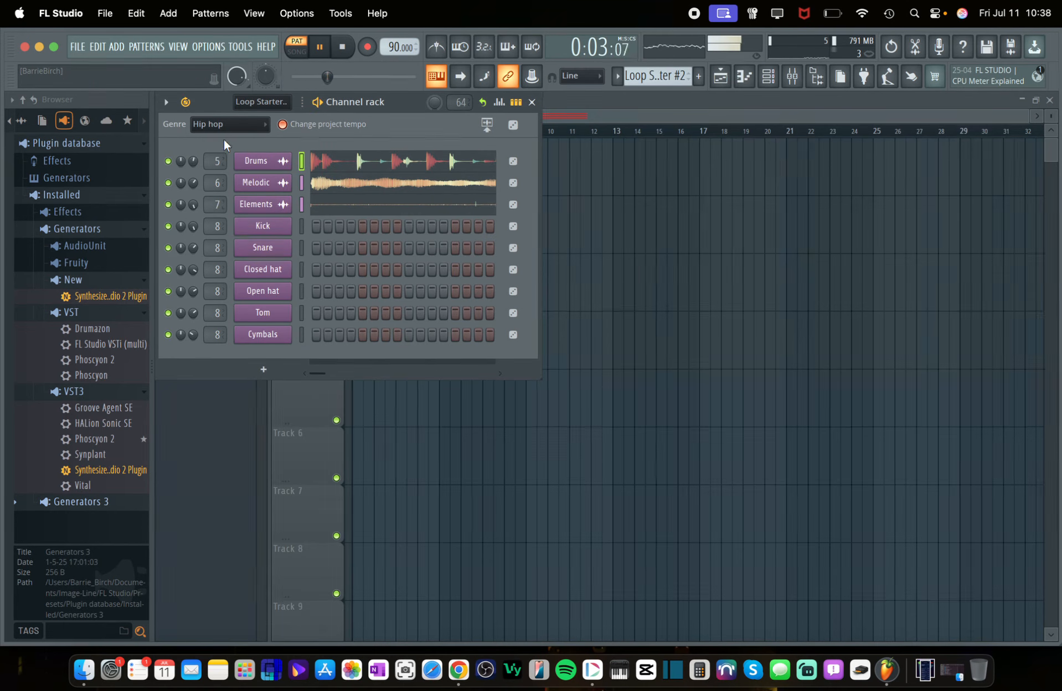
Audition the House genre in Loop Starter, followed by Techno
click(217, 124)
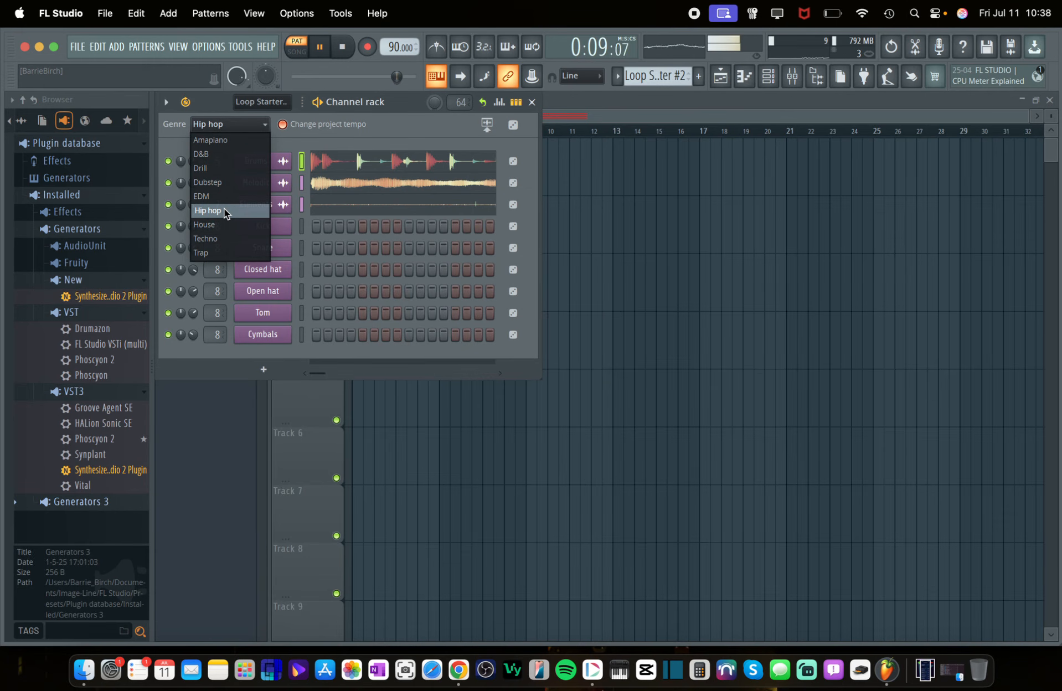
click(205, 224)
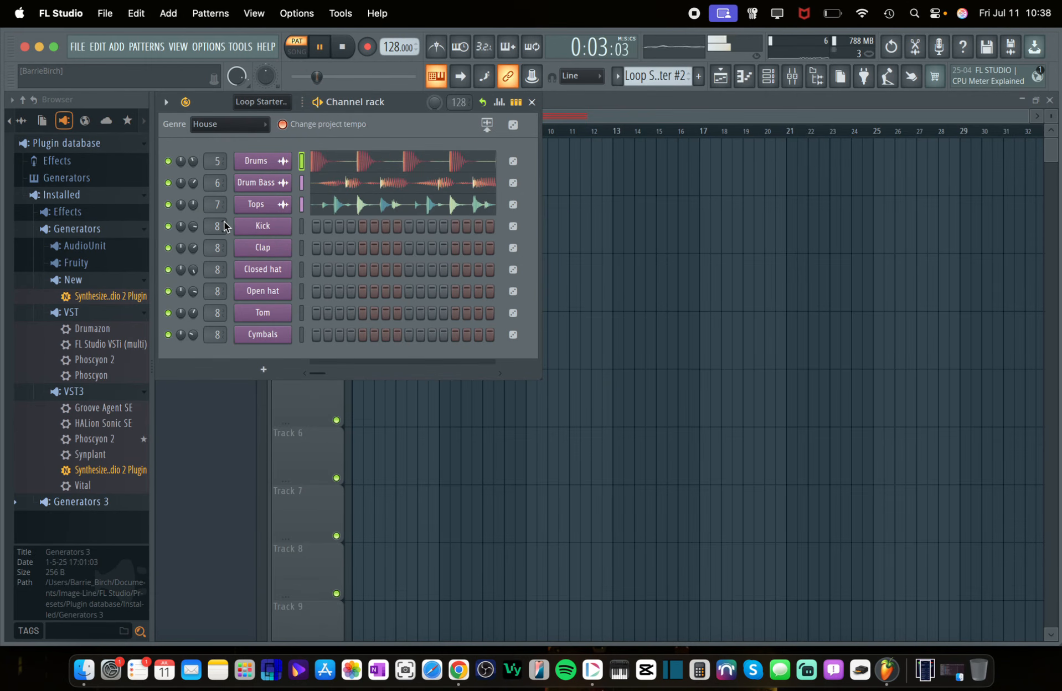
click(213, 126)
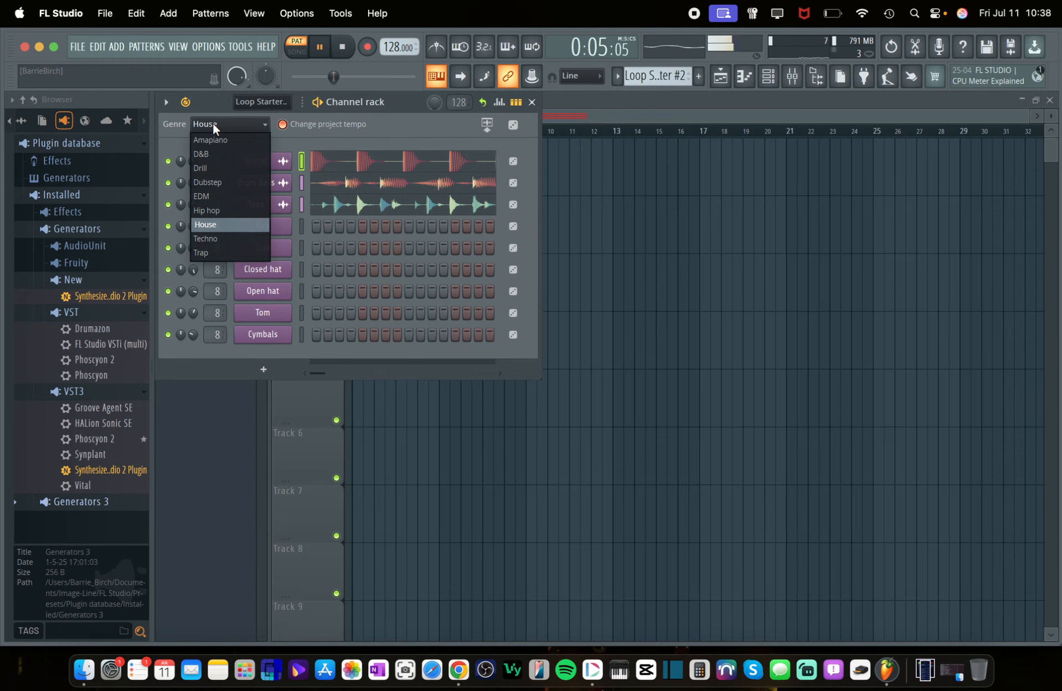
click(226, 237)
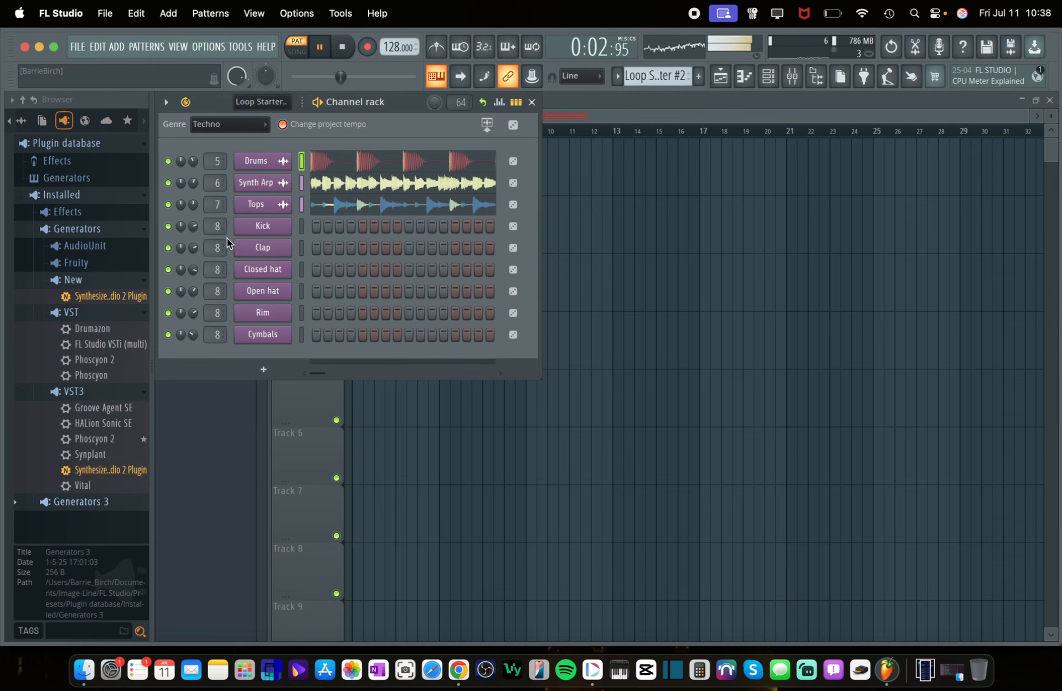
Send a set of Trap-genre Loop Starter loops to the playlist and play the arrangement briefly
click(245, 122)
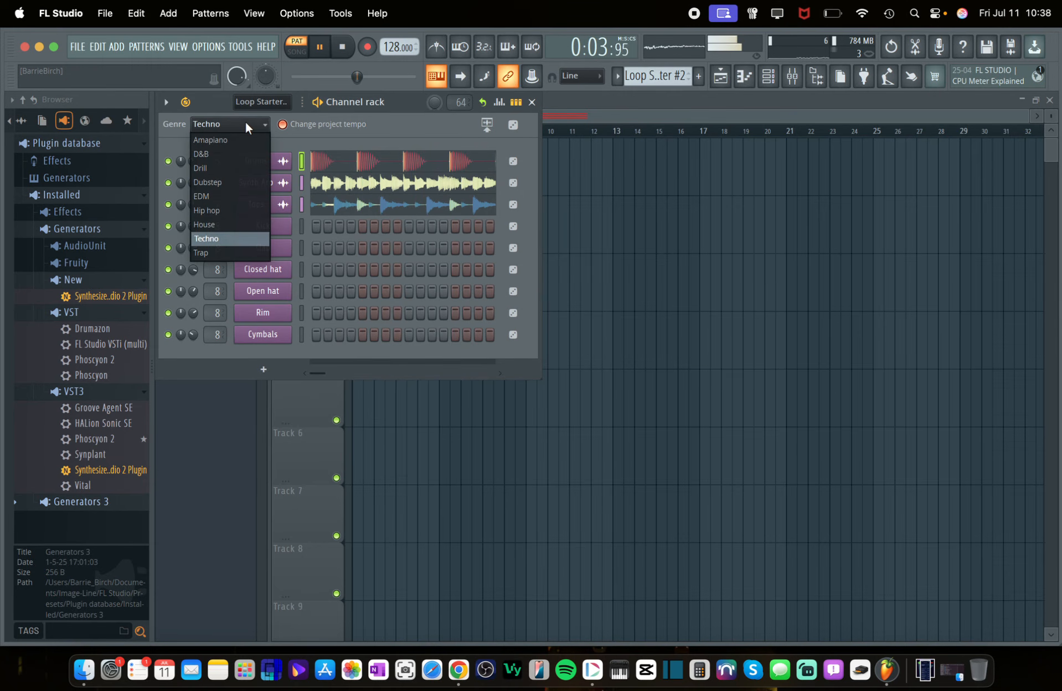
click(228, 252)
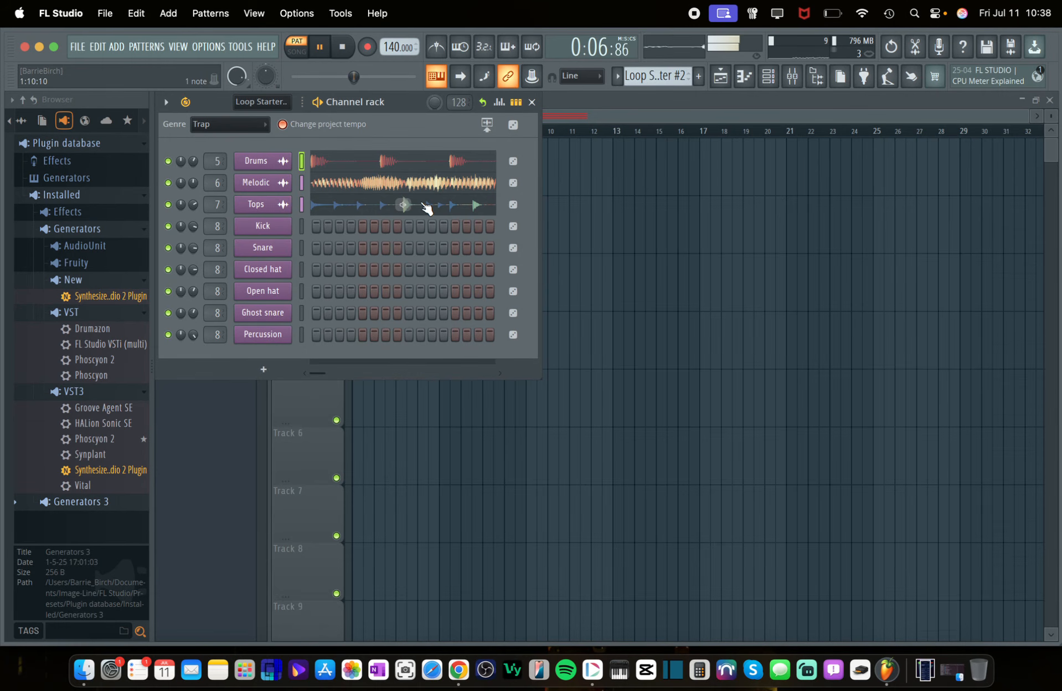
click(486, 124)
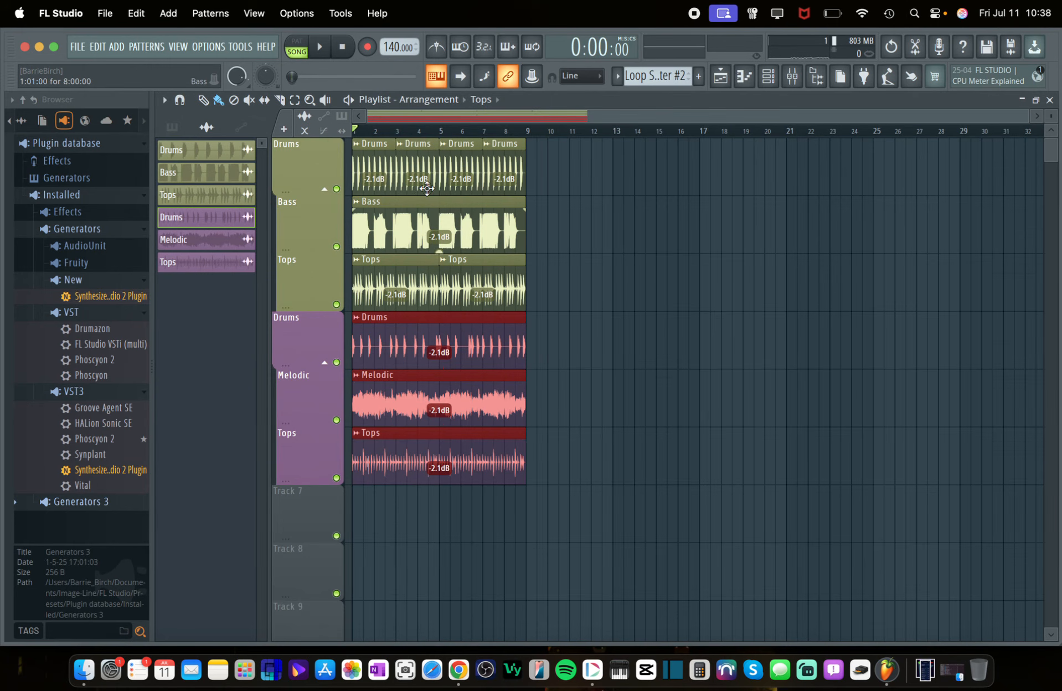
key(space)
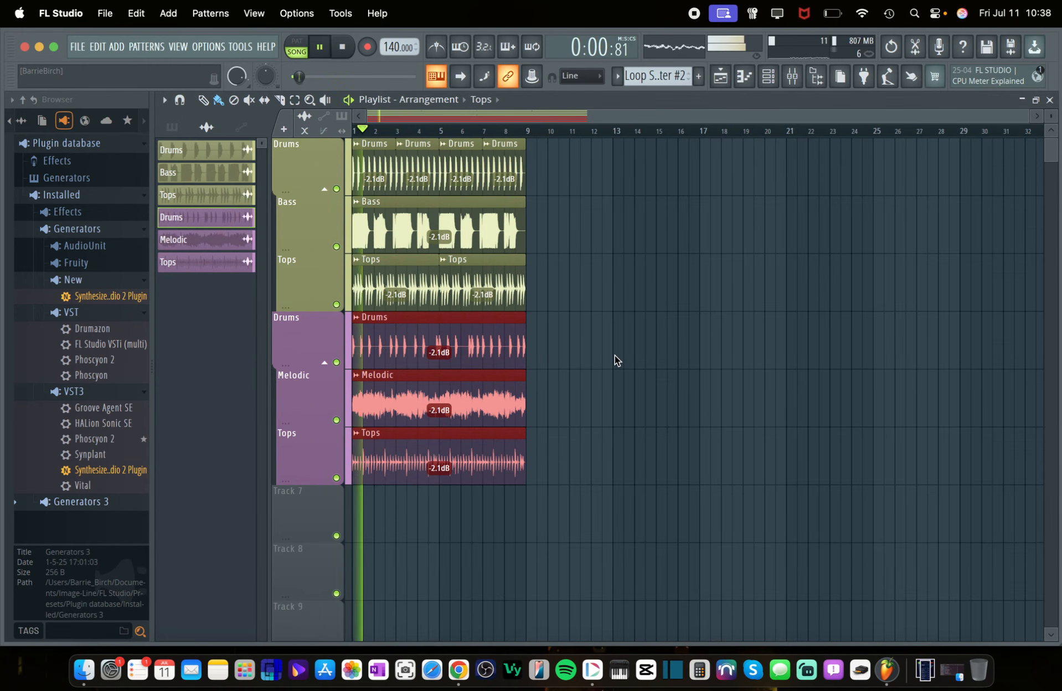
key(space)
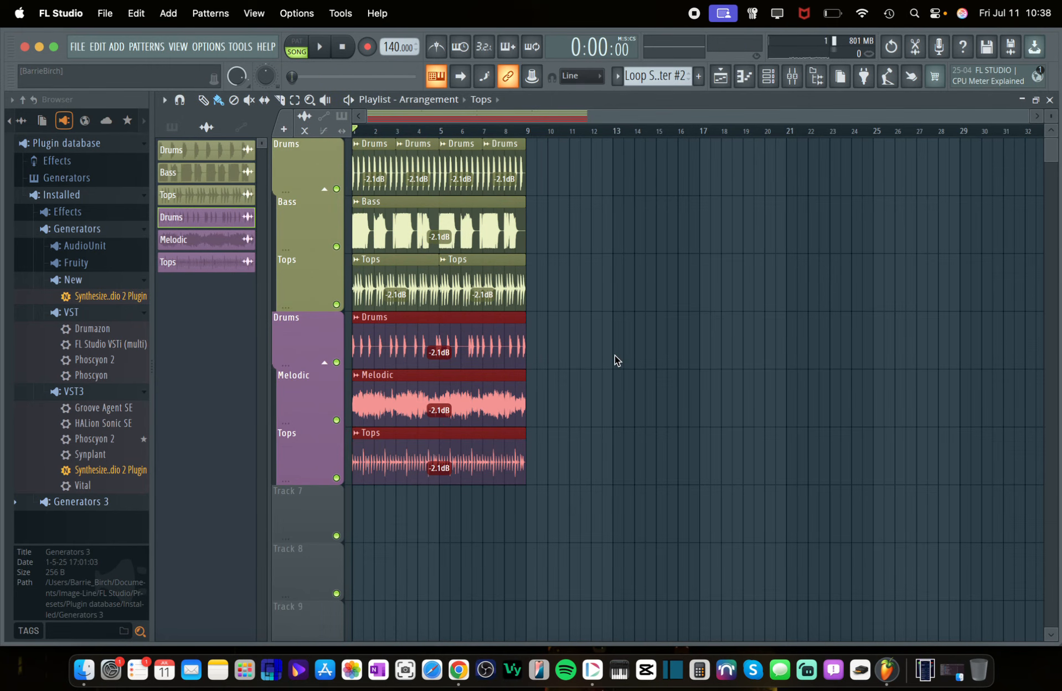